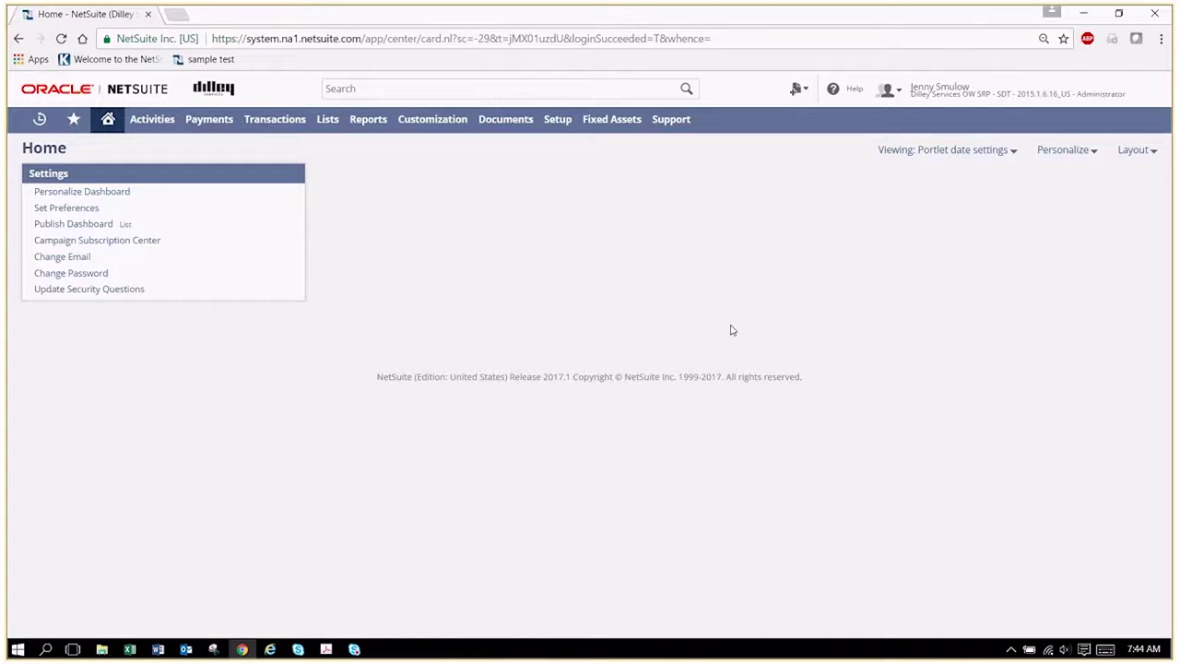
# Open the dashboard personalization options and add a Calendar portlet from the standard content
pyautogui.click(1065, 150)
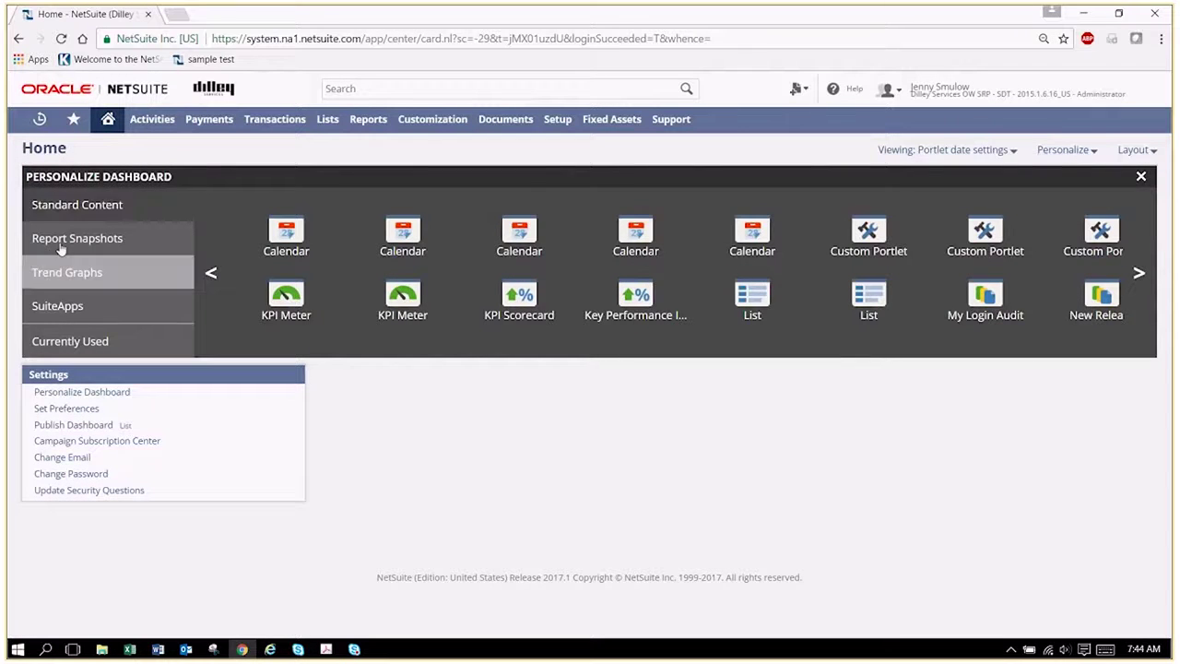
pyautogui.click(1139, 272)
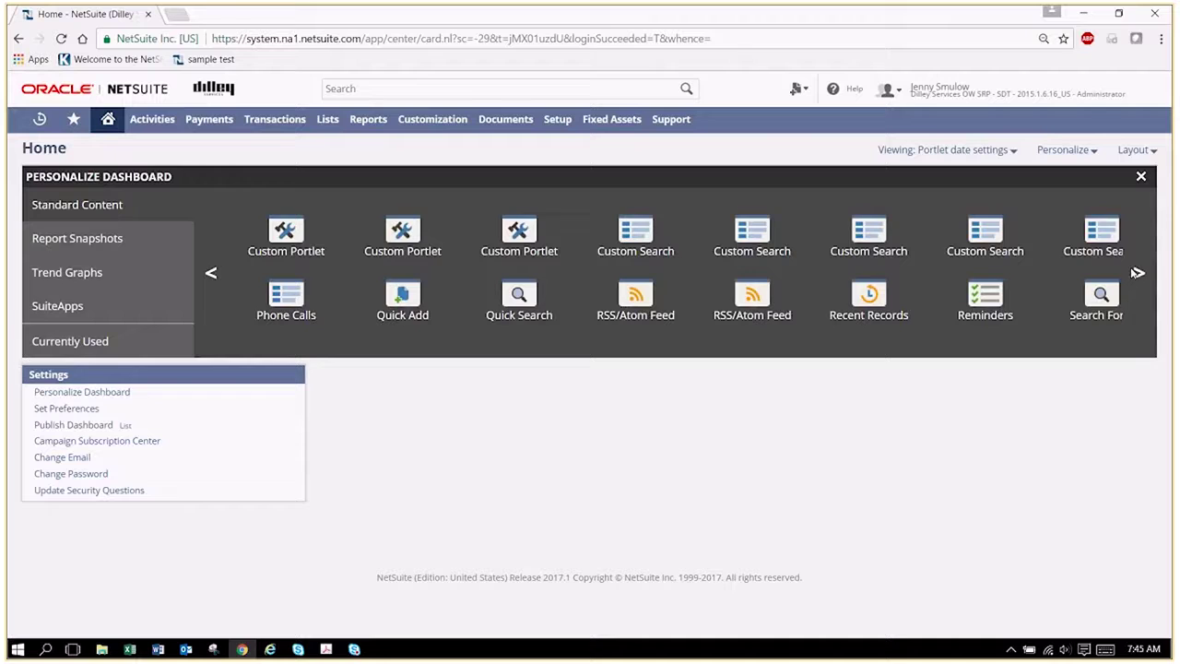
pyautogui.click(83, 240)
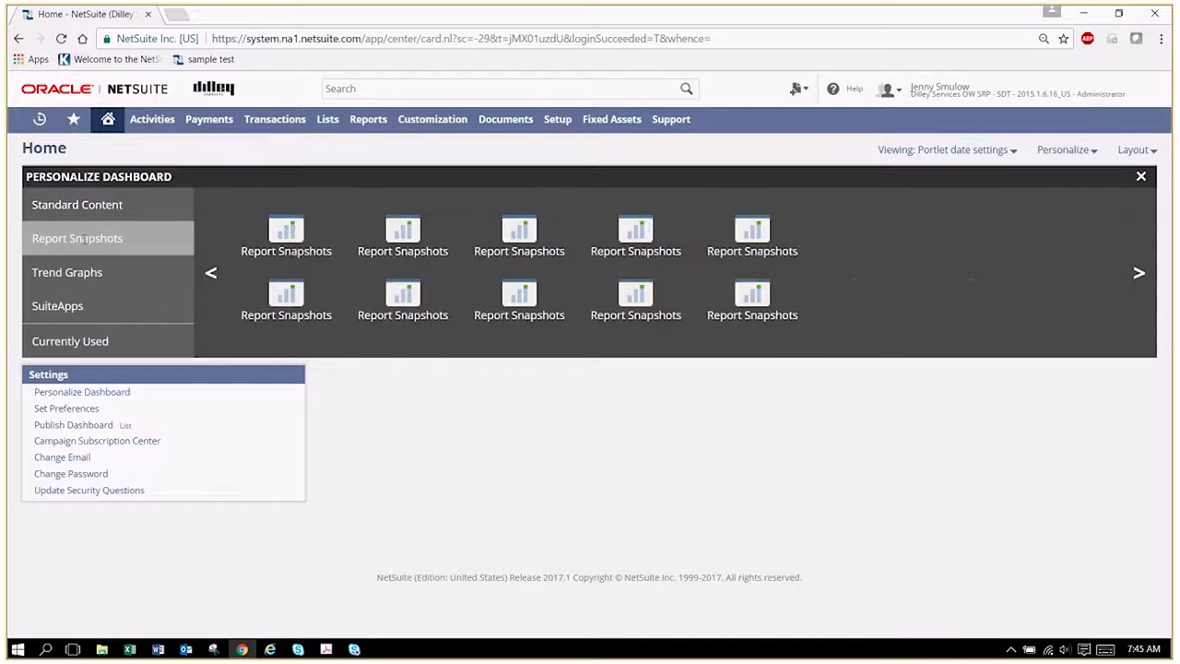
pyautogui.click(68, 269)
pyautogui.click(78, 206)
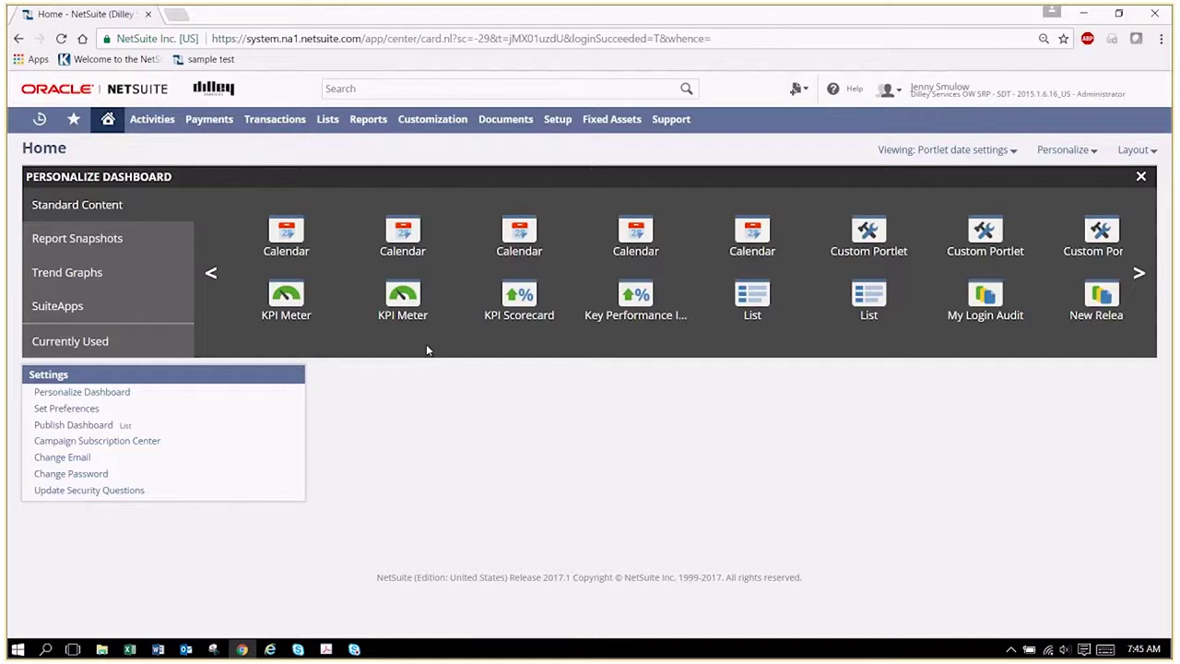
pyautogui.moveTo(273, 244)
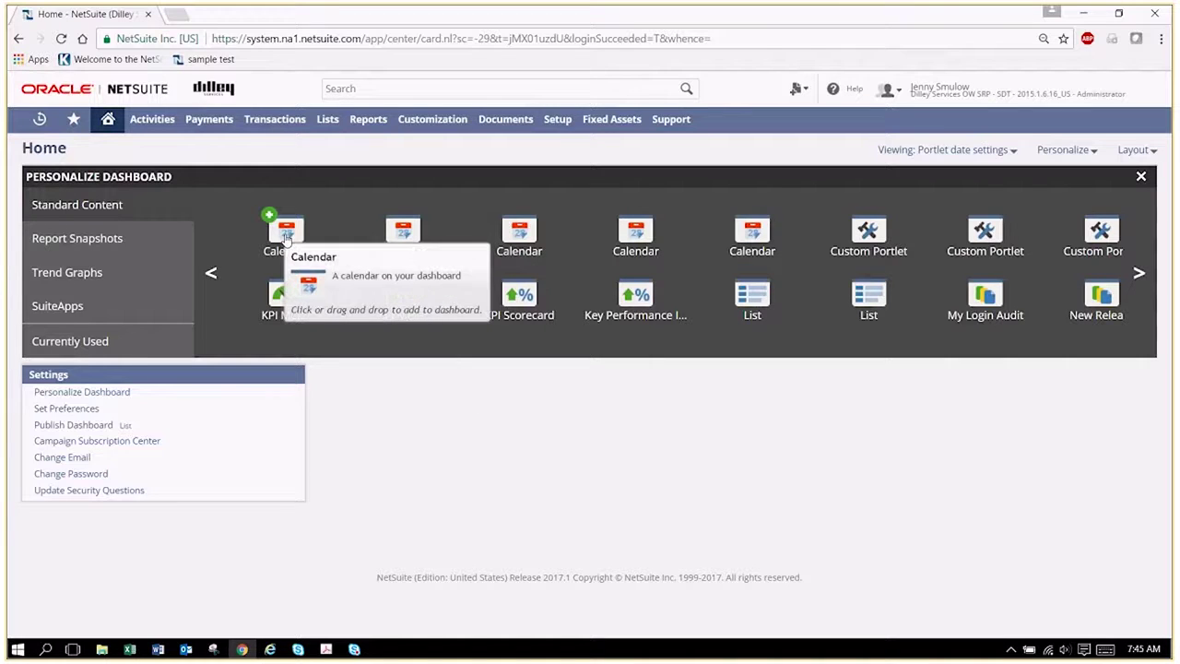
pyautogui.click(286, 238)
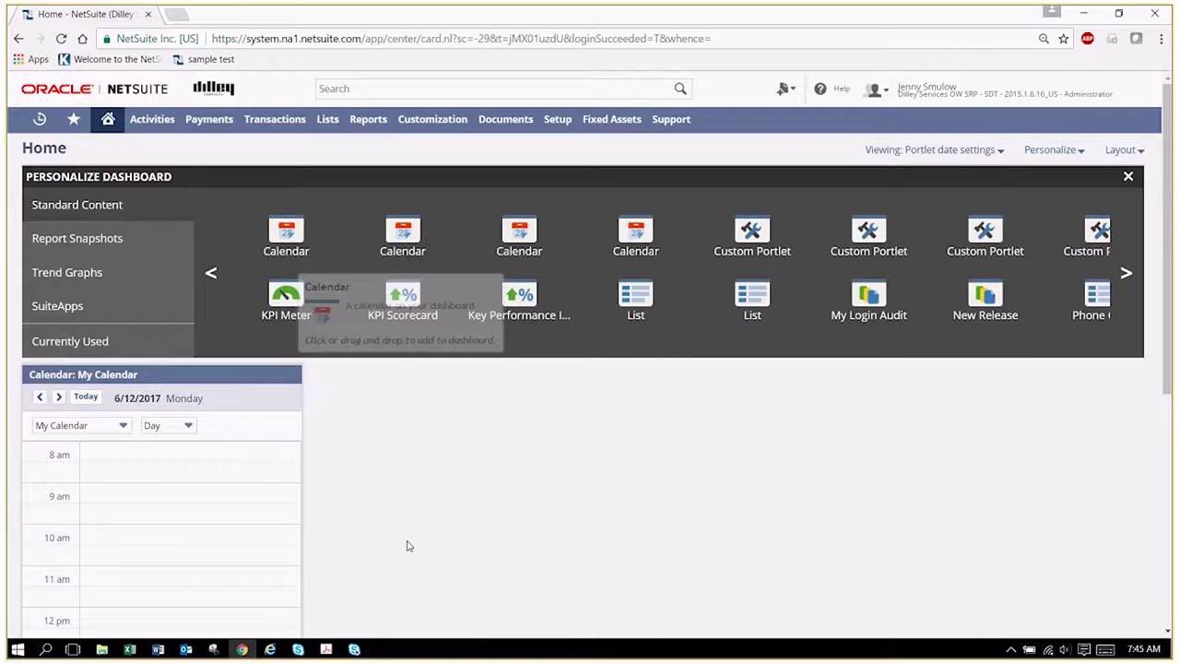
# Switch the calendar portlet to a colleague's calendar and back to My Calendar
pyautogui.click(124, 426)
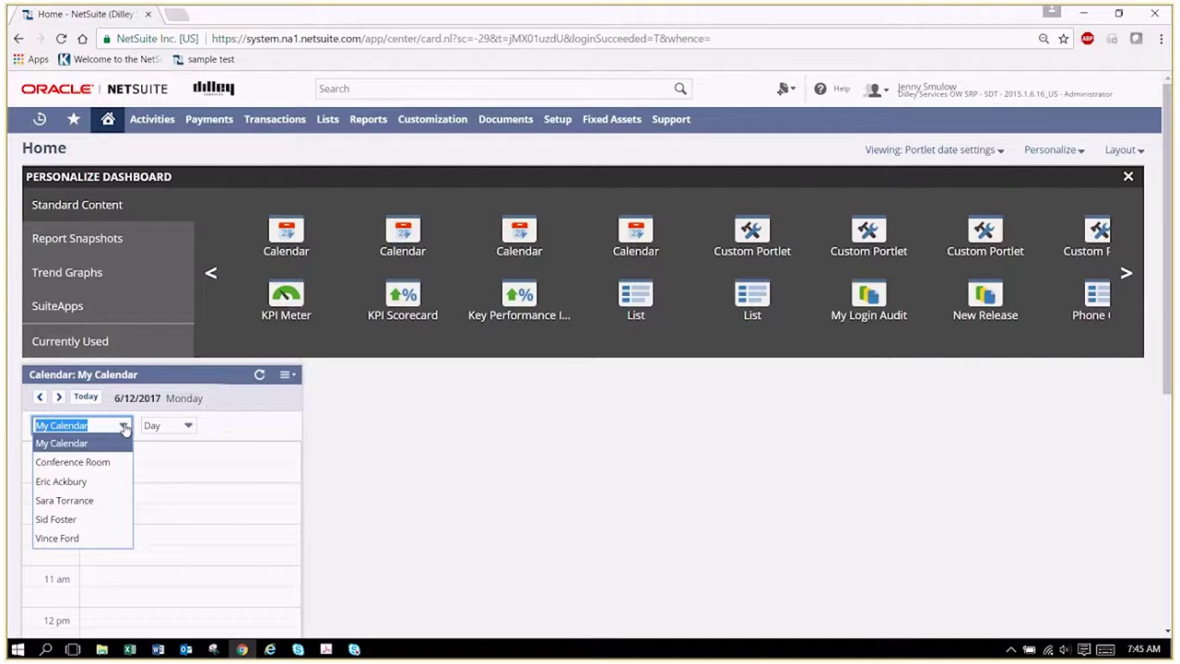
pyautogui.click(92, 487)
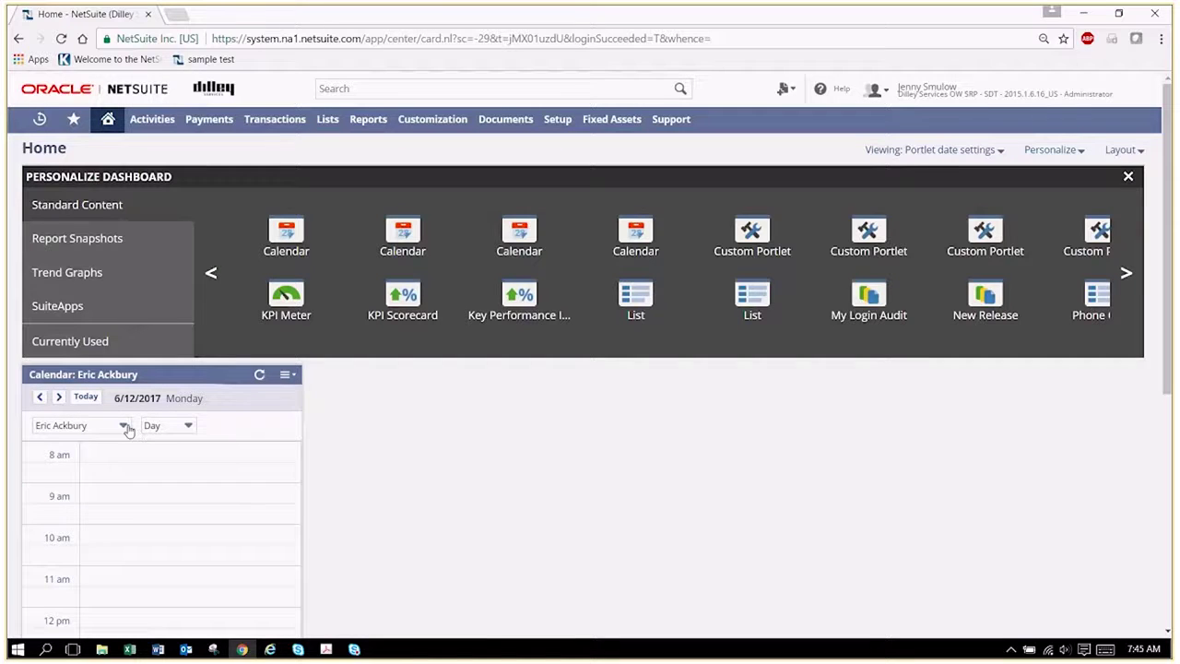
pyautogui.click(125, 428)
pyautogui.click(88, 445)
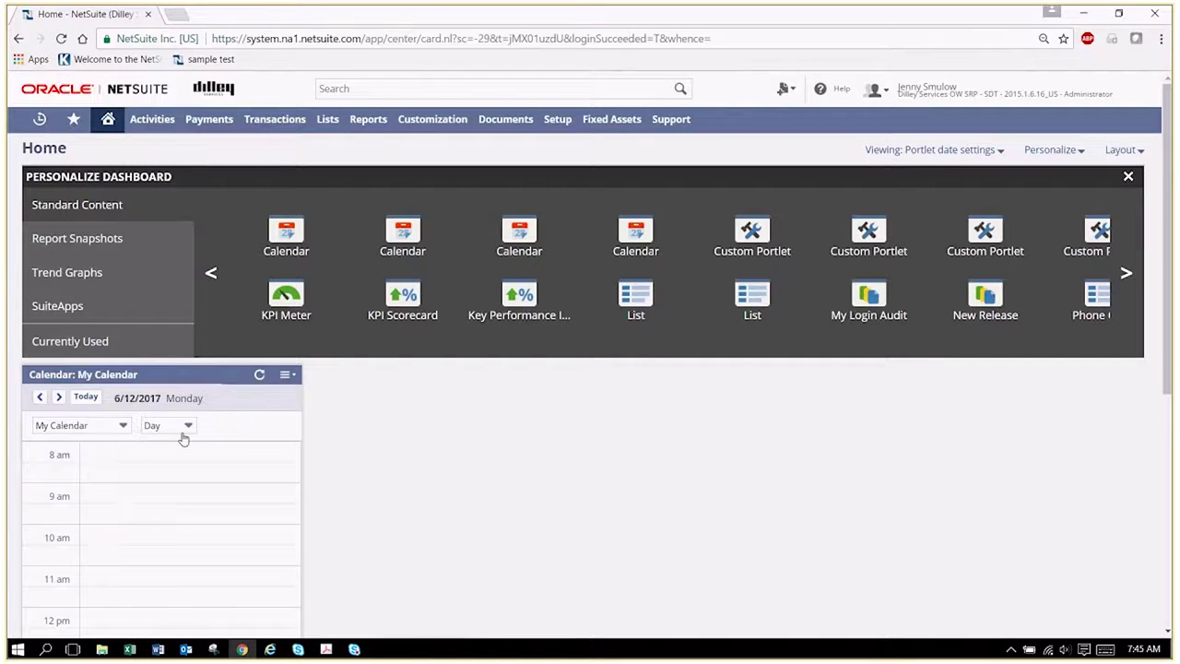
# Set the calendar portlet to the Week view
pyautogui.click(188, 427)
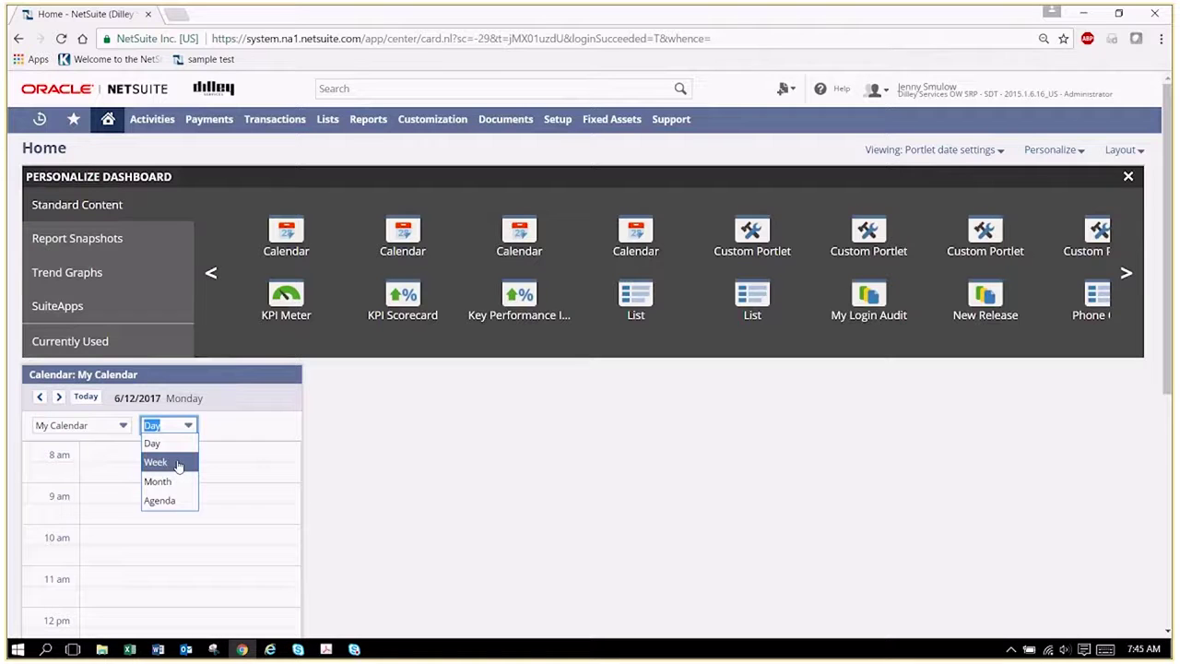
pyautogui.click(177, 463)
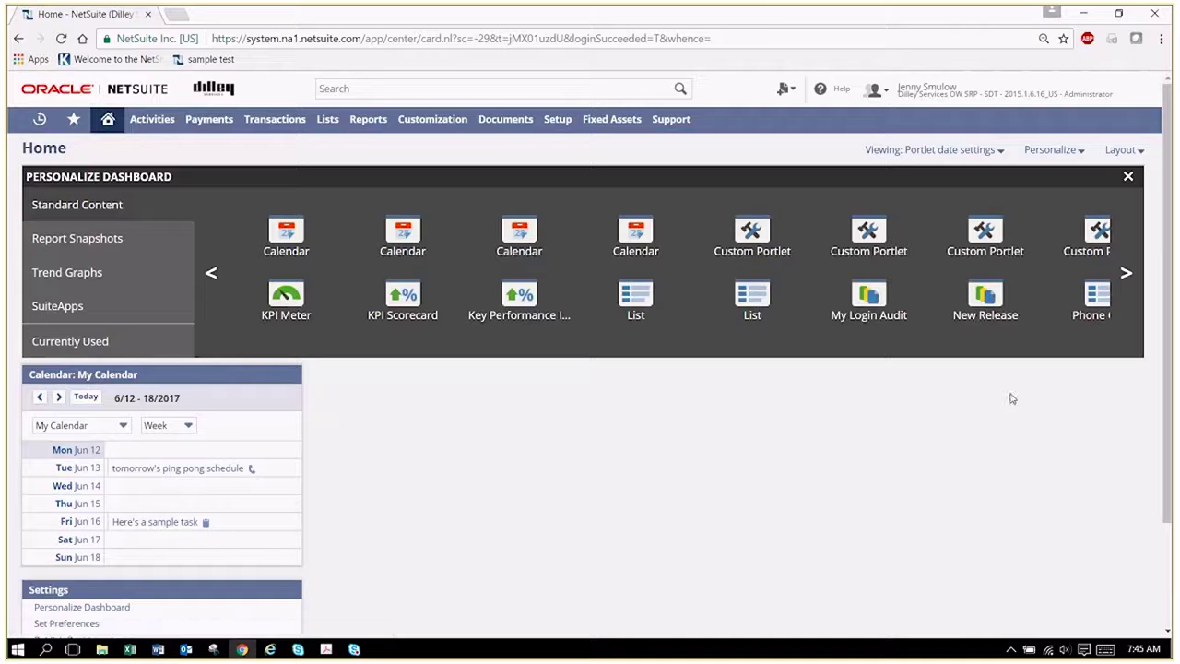
# Add the Phone Calls and Tasks portlets from the standard content to the dashboard
pyautogui.click(1126, 274)
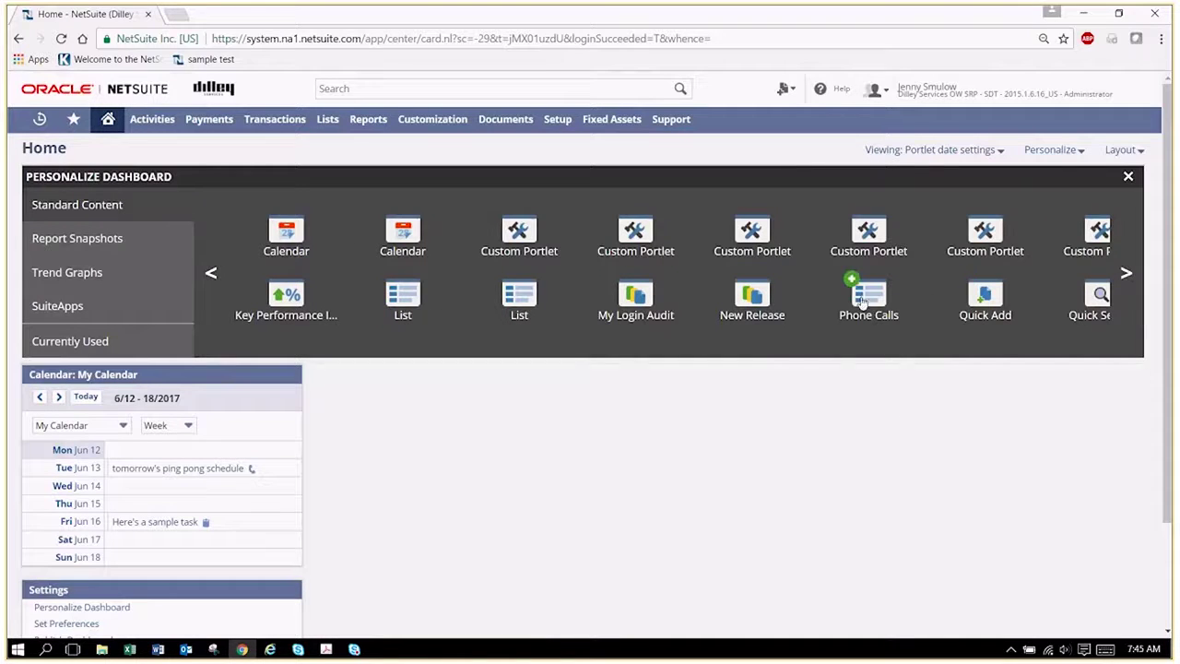
pyautogui.click(862, 302)
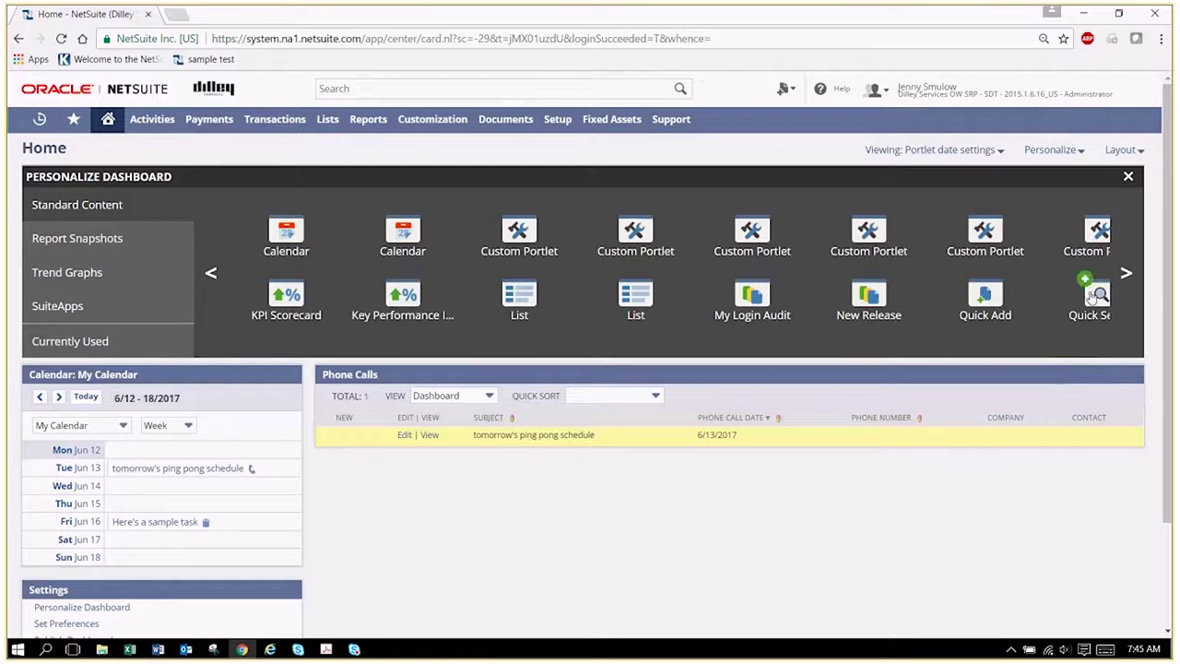
pyautogui.click(1126, 273)
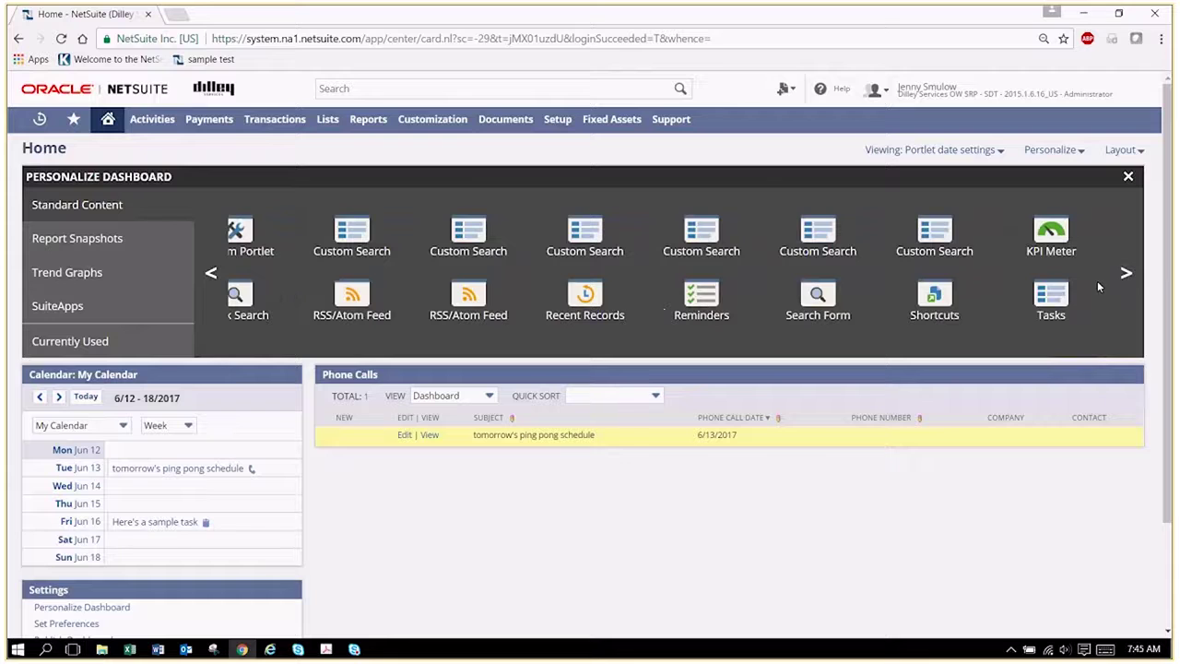
pyautogui.click(1042, 301)
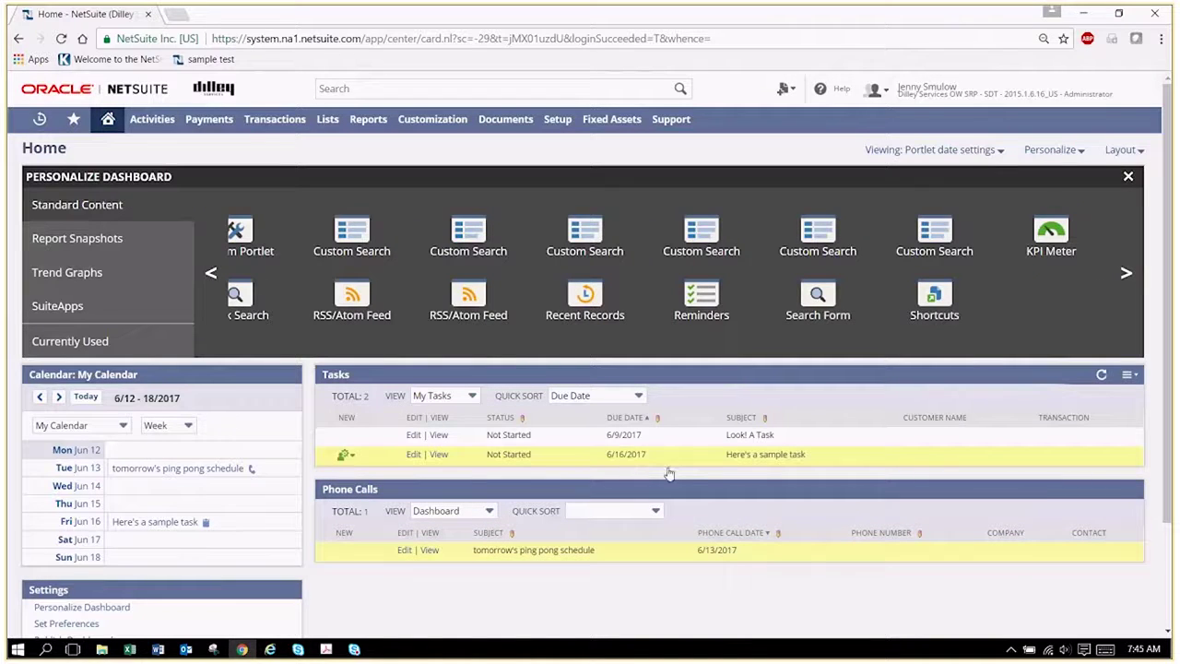
# Add the Reminders portlet to the dashboard
pyautogui.moveTo(703, 301)
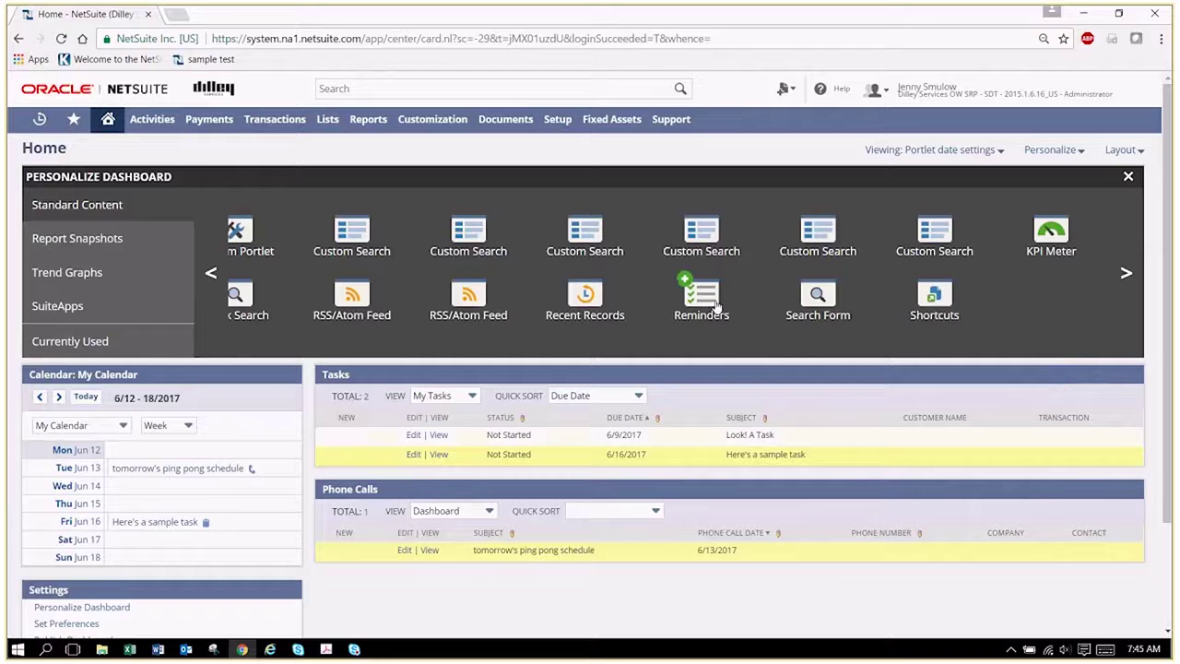
pyautogui.click(702, 299)
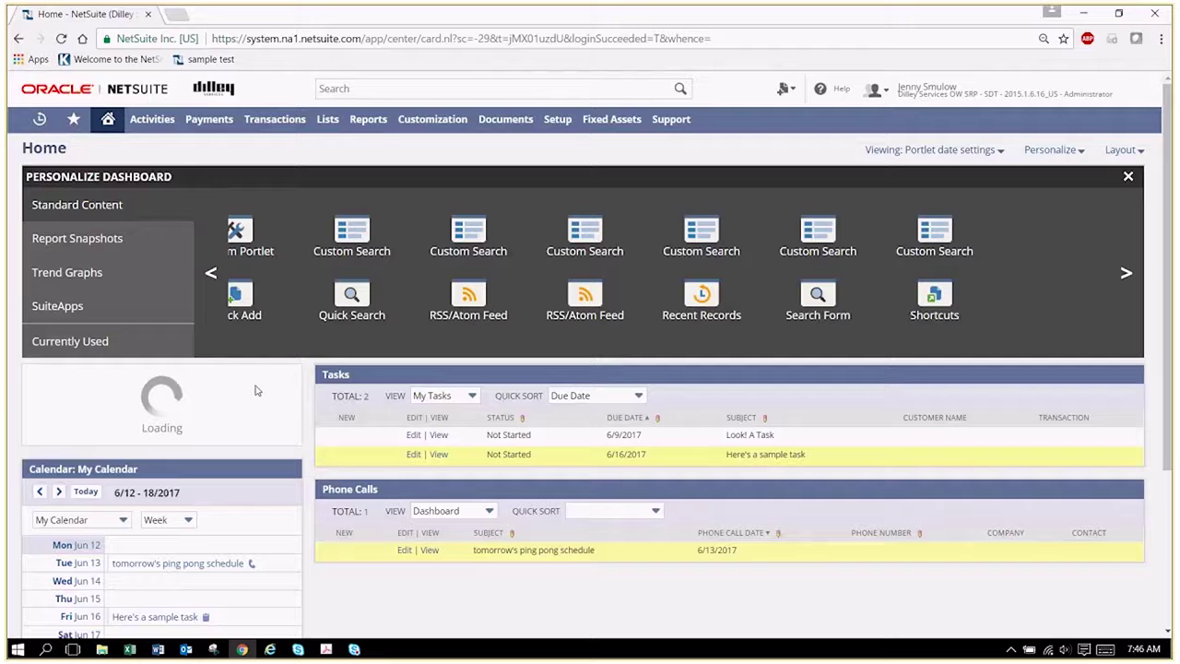
# Remove the Tasks and Phone Calls portlets from the dashboard
pyautogui.click(1127, 377)
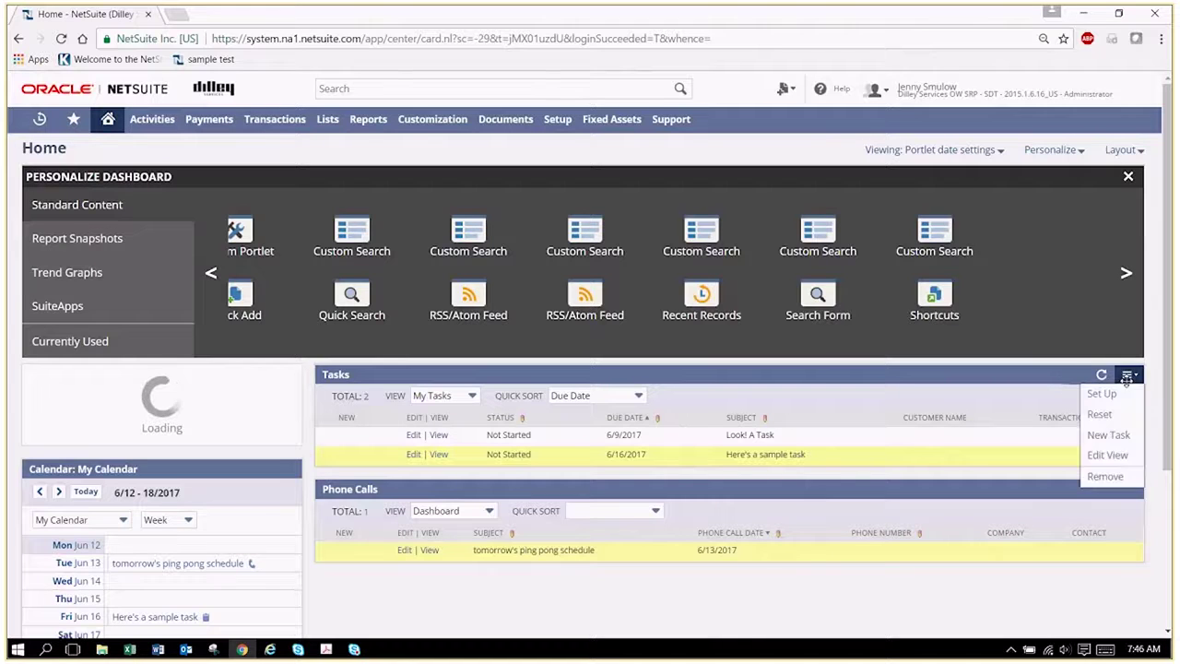
pyautogui.click(1105, 476)
pyautogui.click(1129, 377)
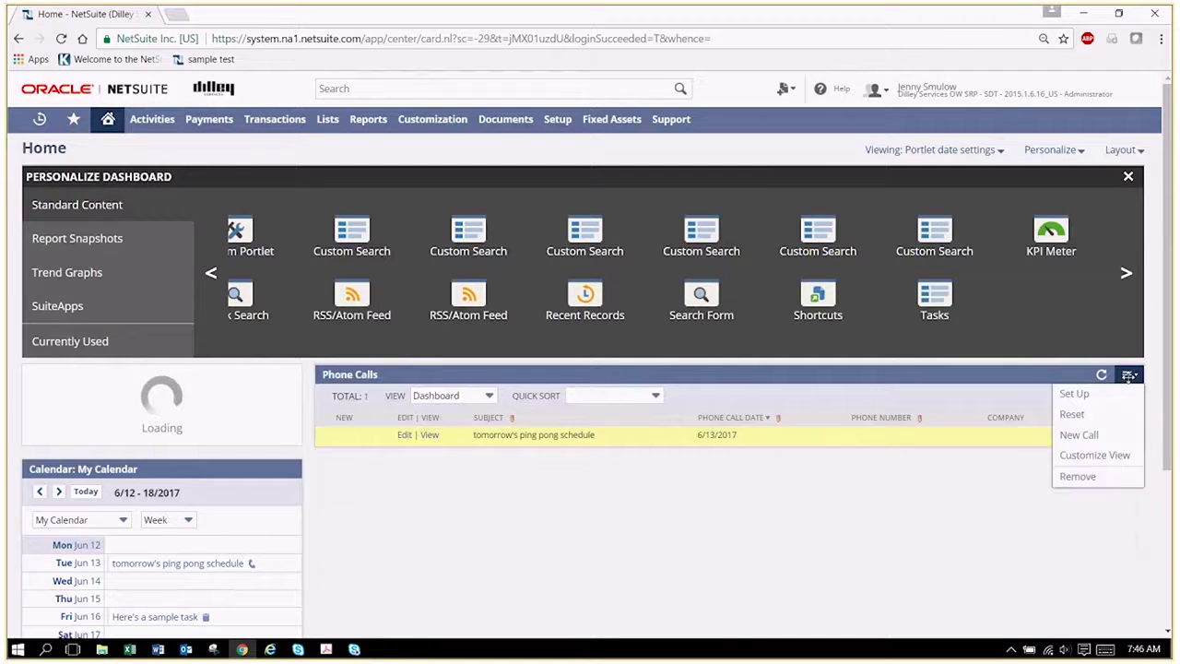
pyautogui.click(1079, 476)
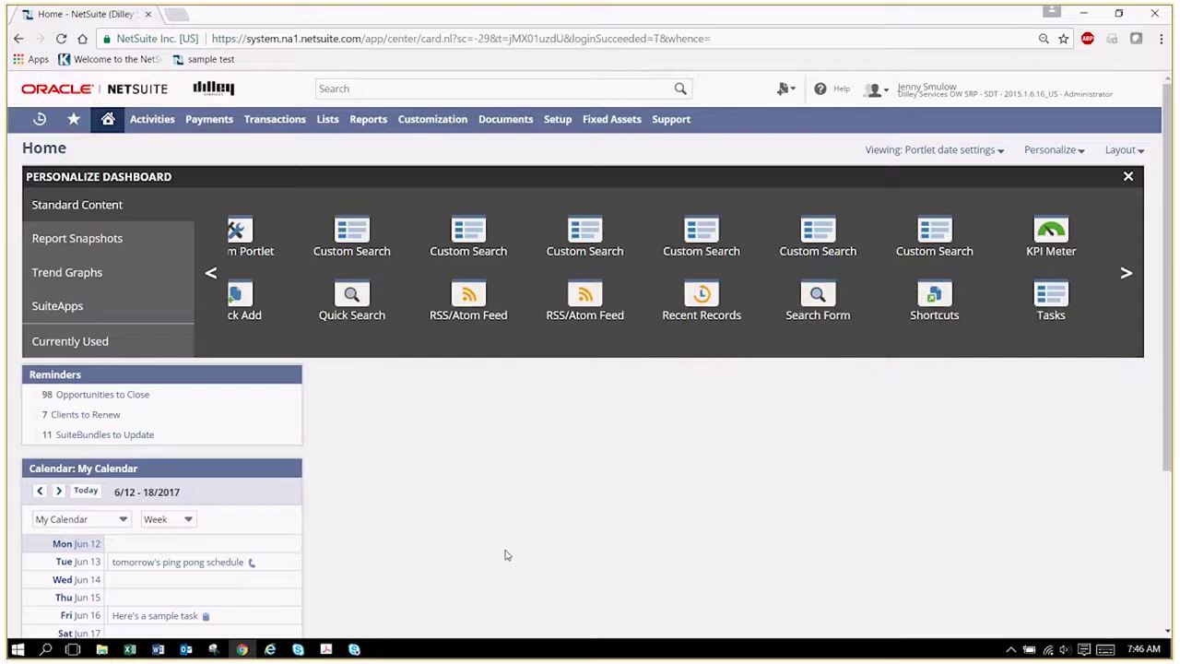
# Set up the Reminders portlet by removing Estimate to Print and Opportunity to Close from the current selections, and save
pyautogui.click(286, 375)
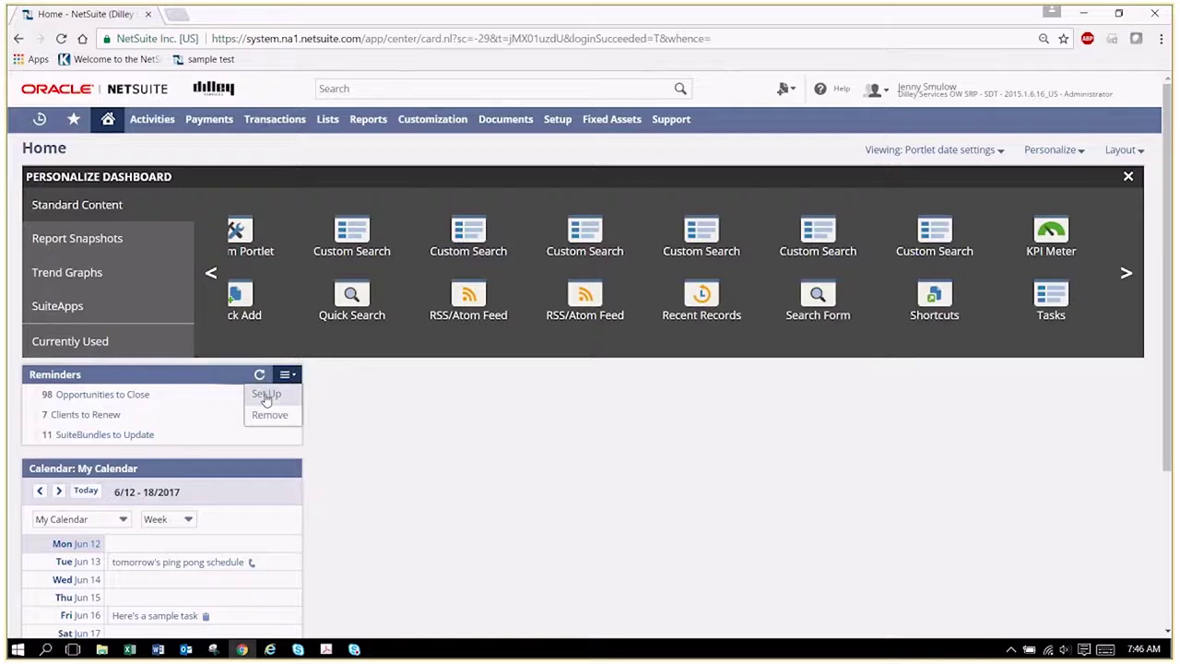
pyautogui.click(266, 395)
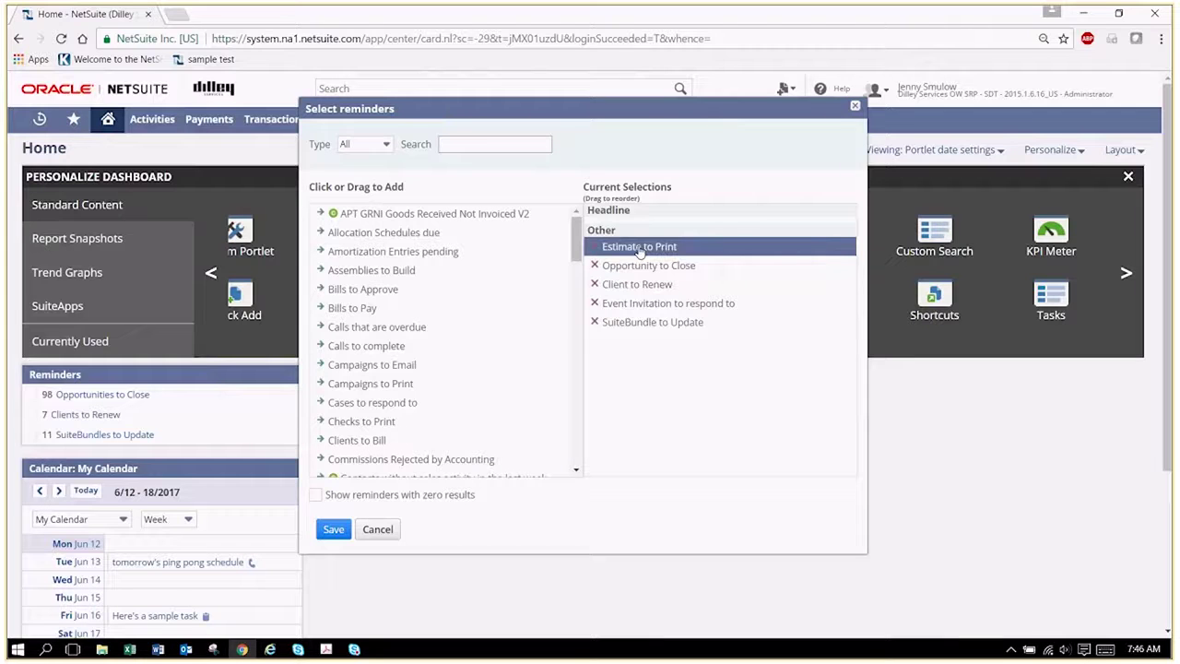
pyautogui.moveTo(640, 252); pyautogui.dragTo(522, 326)
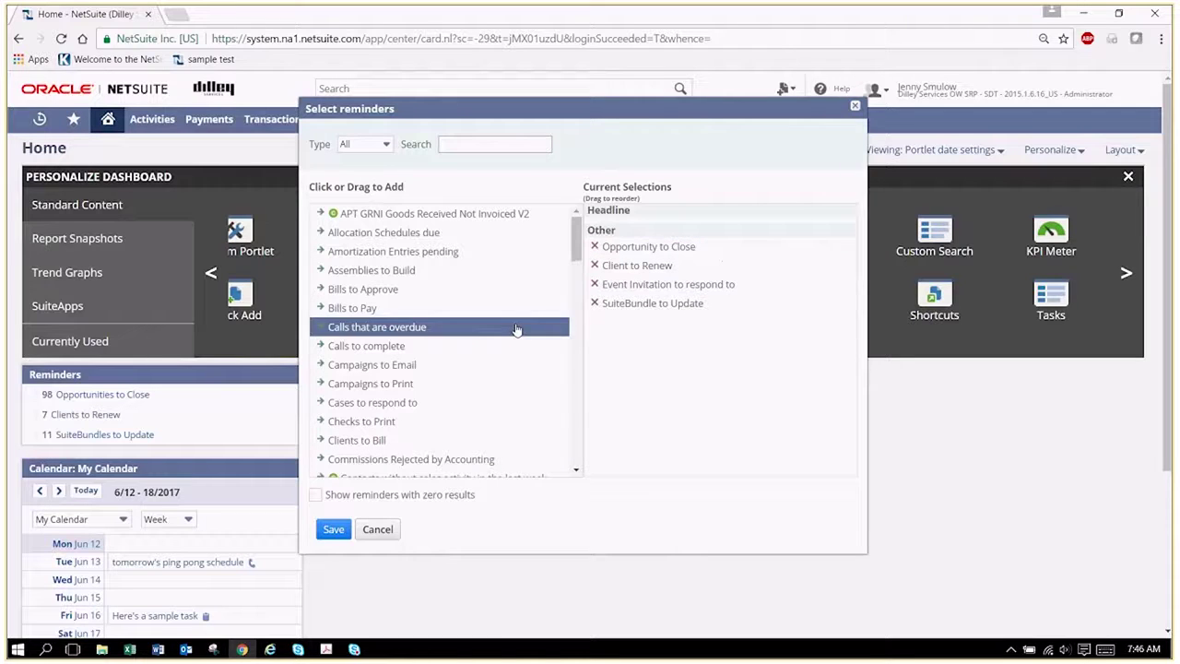
pyautogui.click(595, 247)
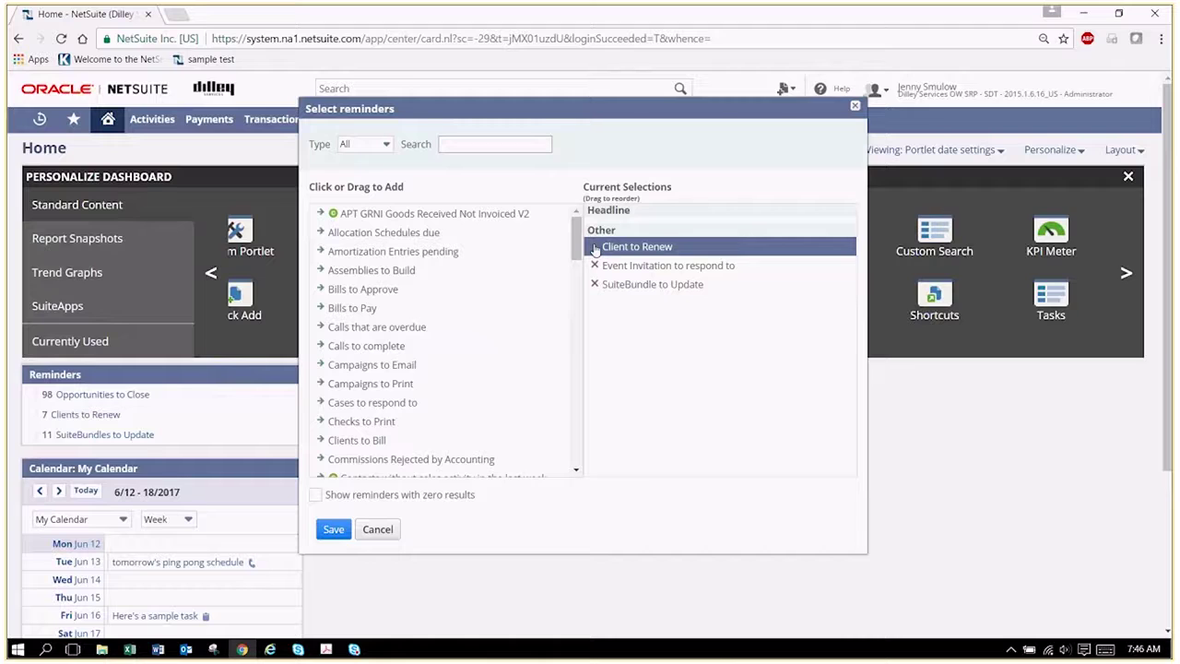
pyautogui.click(318, 529)
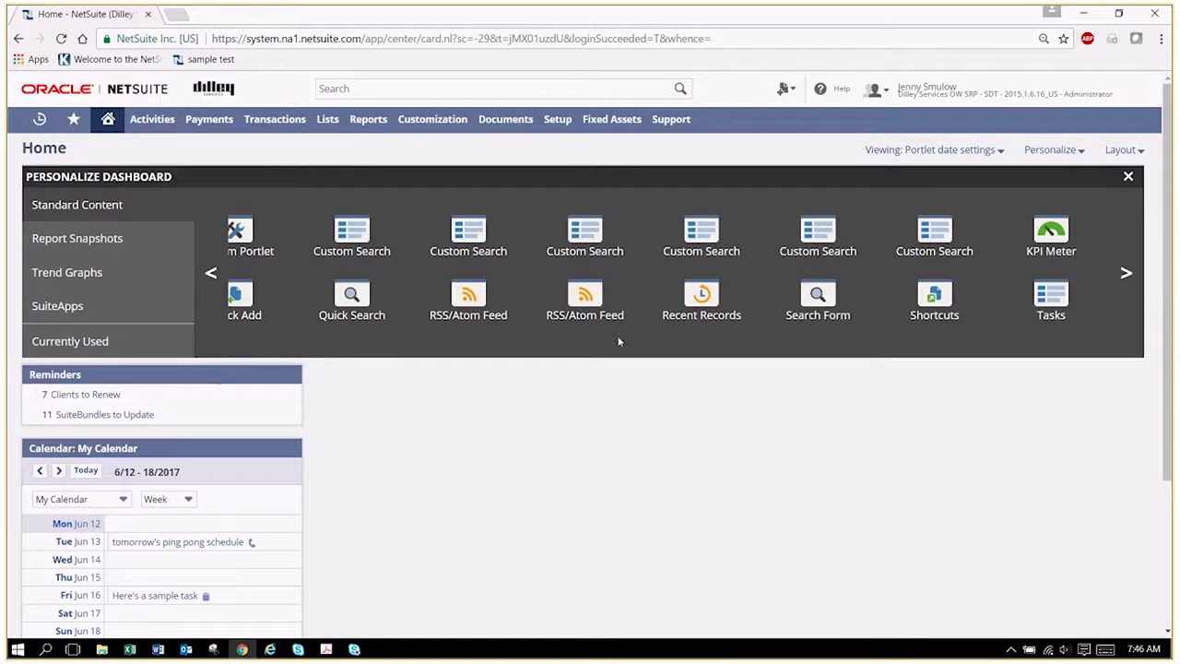
# Add a KPI Scorecard portlet from the standard content to the dashboard
pyautogui.click(211, 273)
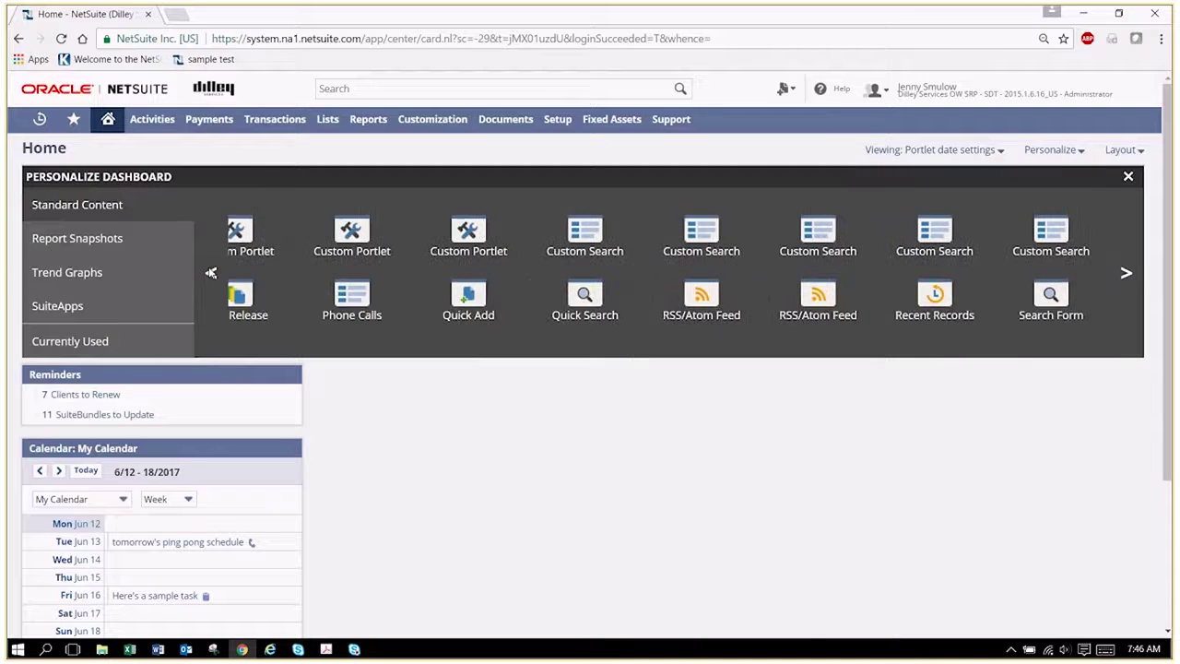
pyautogui.click(211, 273)
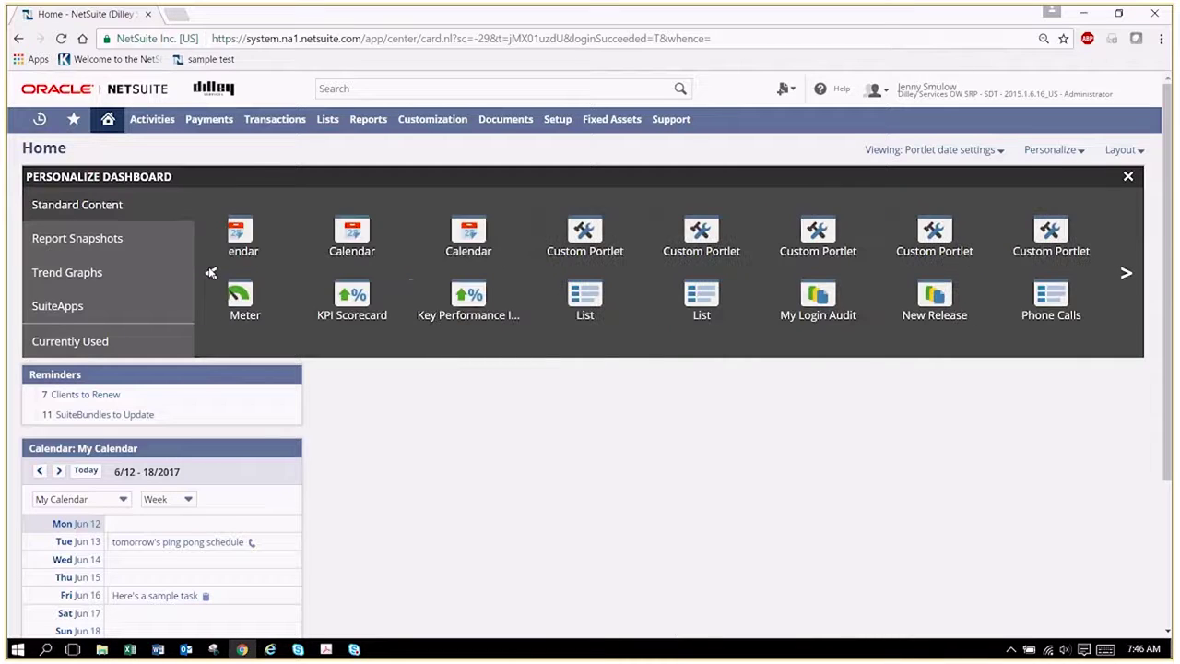
pyautogui.click(342, 288)
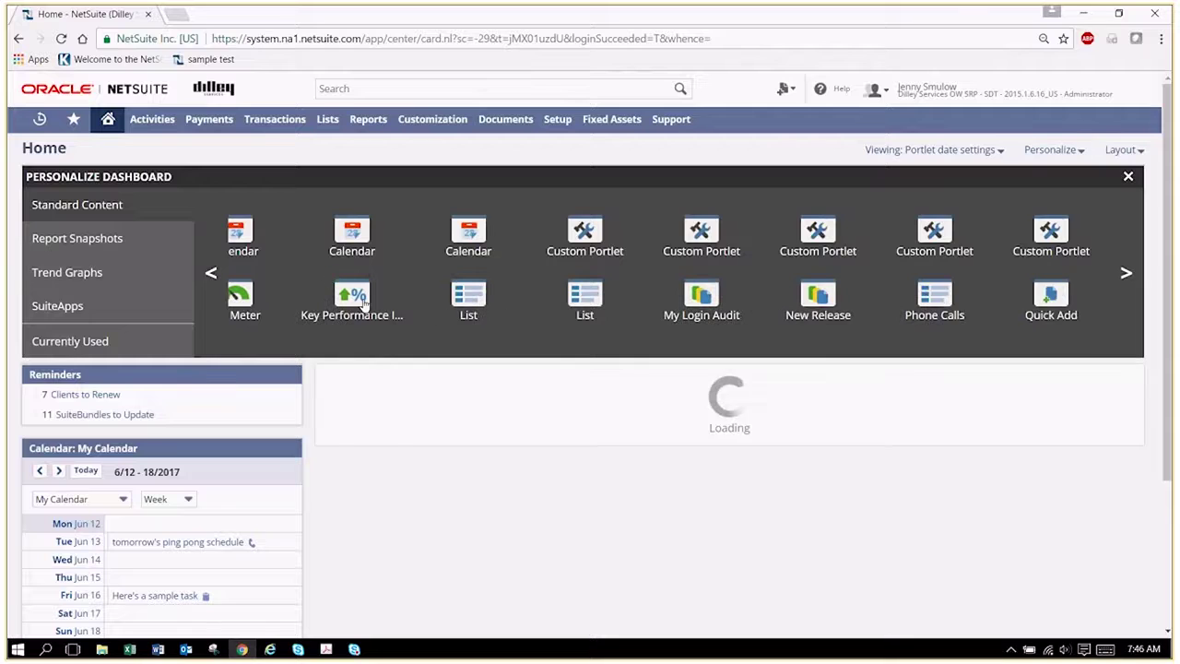
# Set up the KPI Scorecard portlet to use the Financial Ratios scorecard and save it
pyautogui.click(1129, 374)
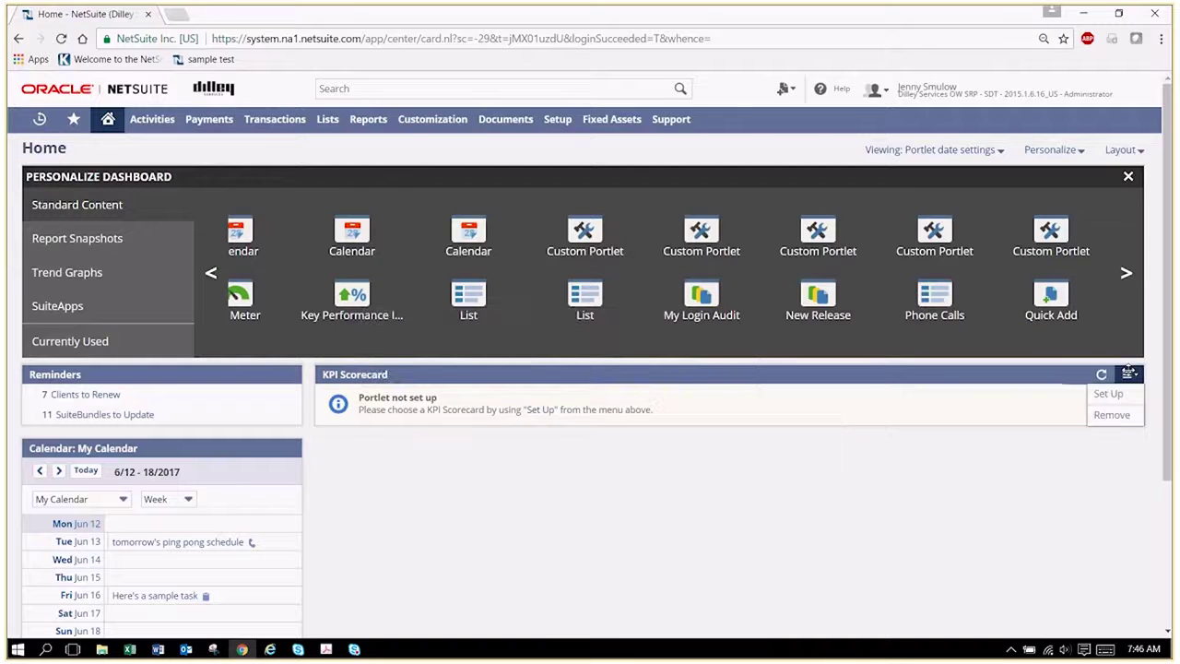
pyautogui.click(1116, 394)
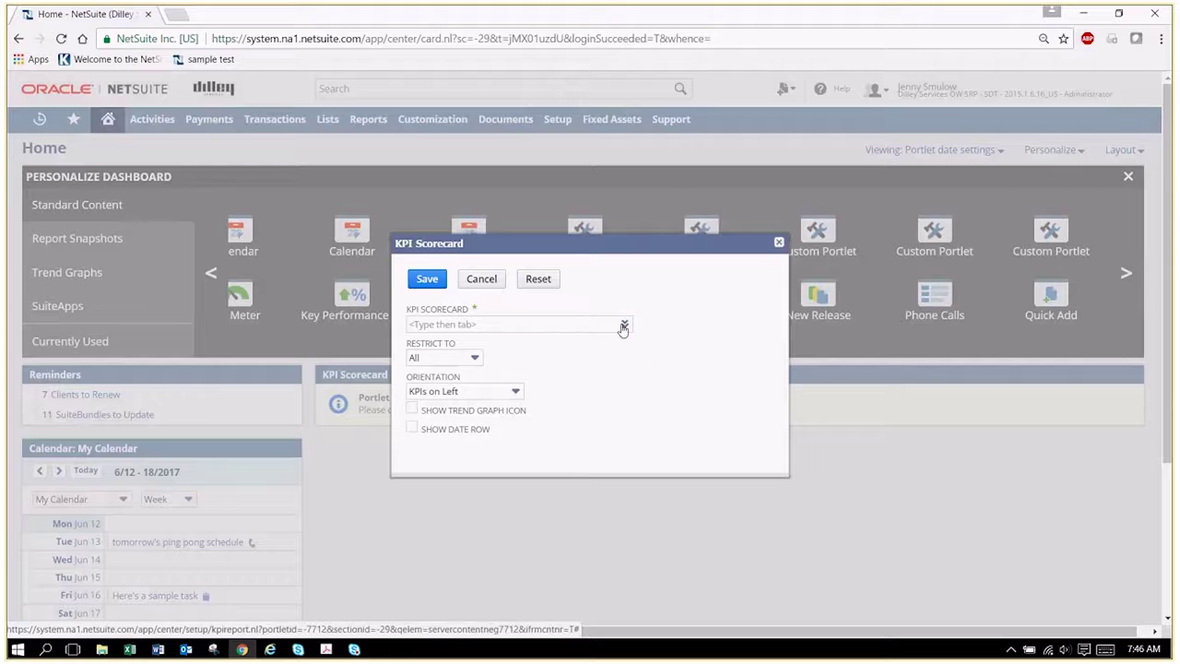
pyautogui.moveTo(625, 328)
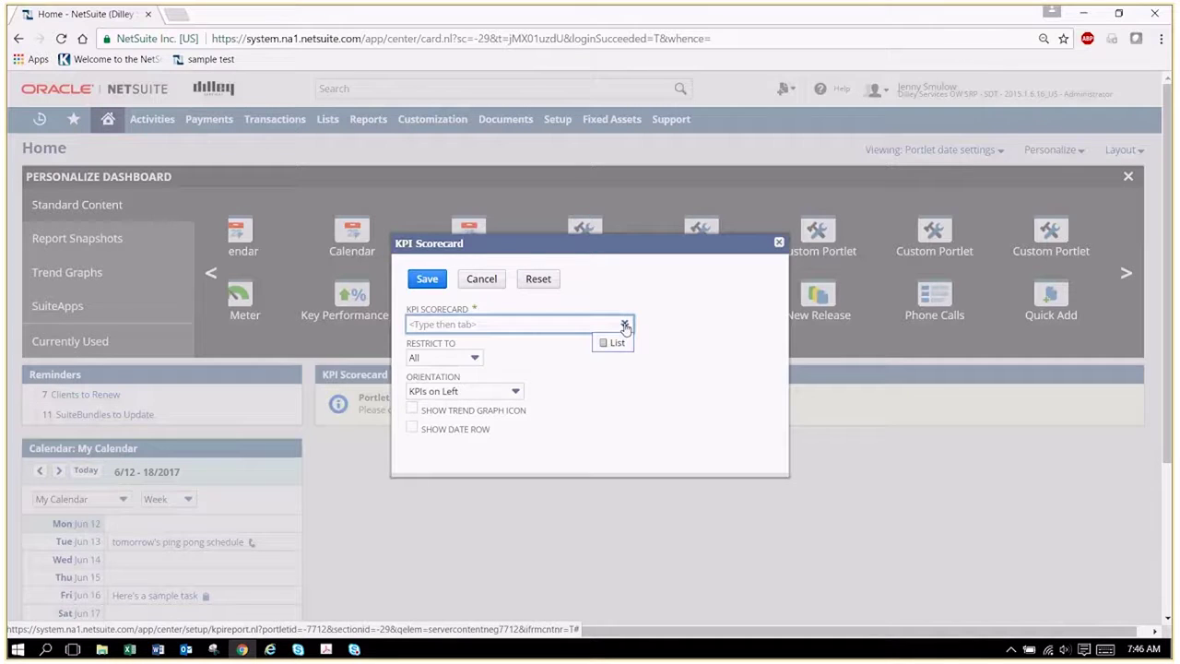
pyautogui.click(615, 343)
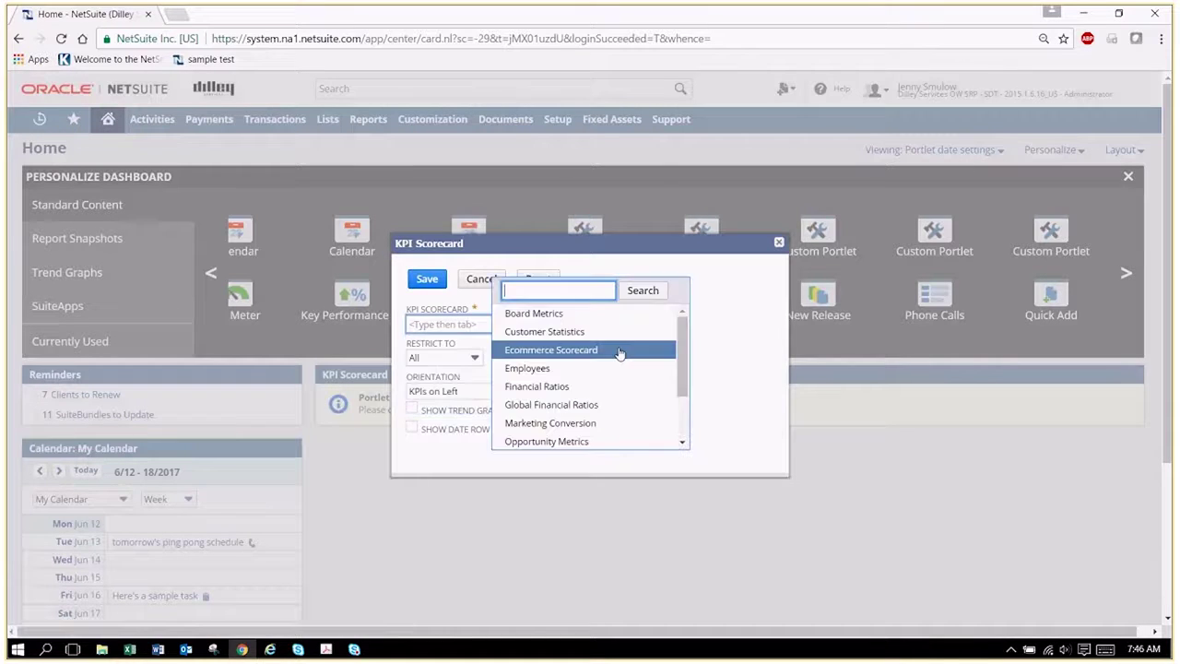
pyautogui.click(553, 386)
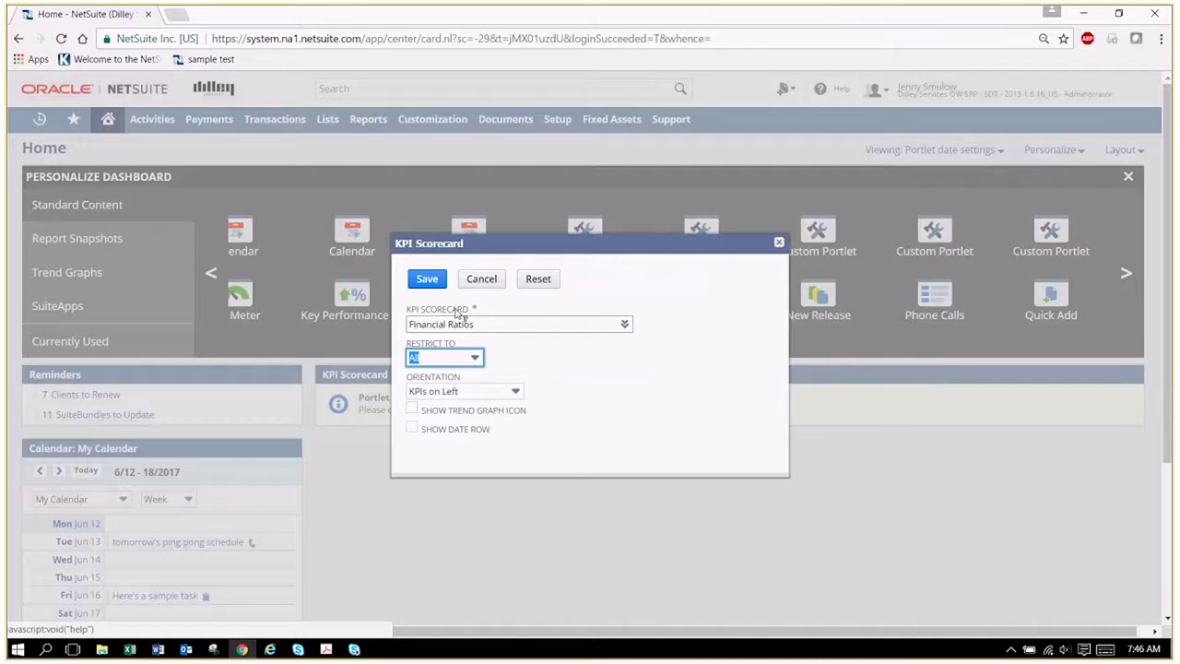
pyautogui.press('Return')
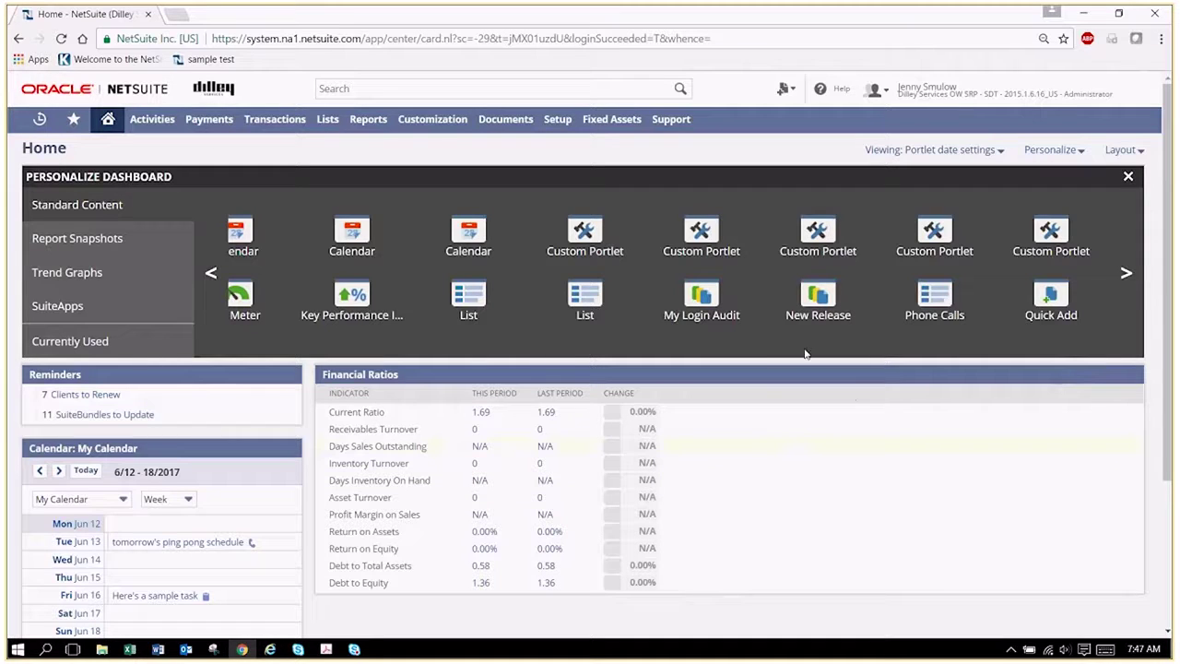
# Add a Shortcuts portlet from the standard content to the dashboard
pyautogui.click(1126, 273)
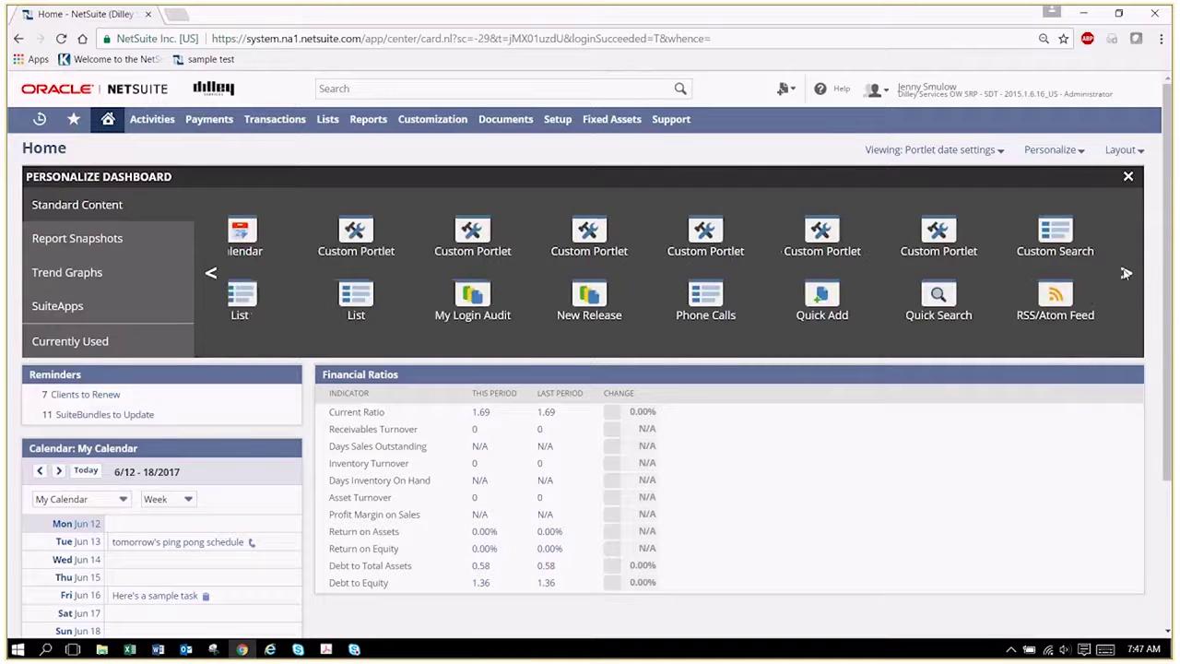
pyautogui.click(1126, 273)
pyautogui.click(1126, 273)
pyautogui.click(1126, 273)
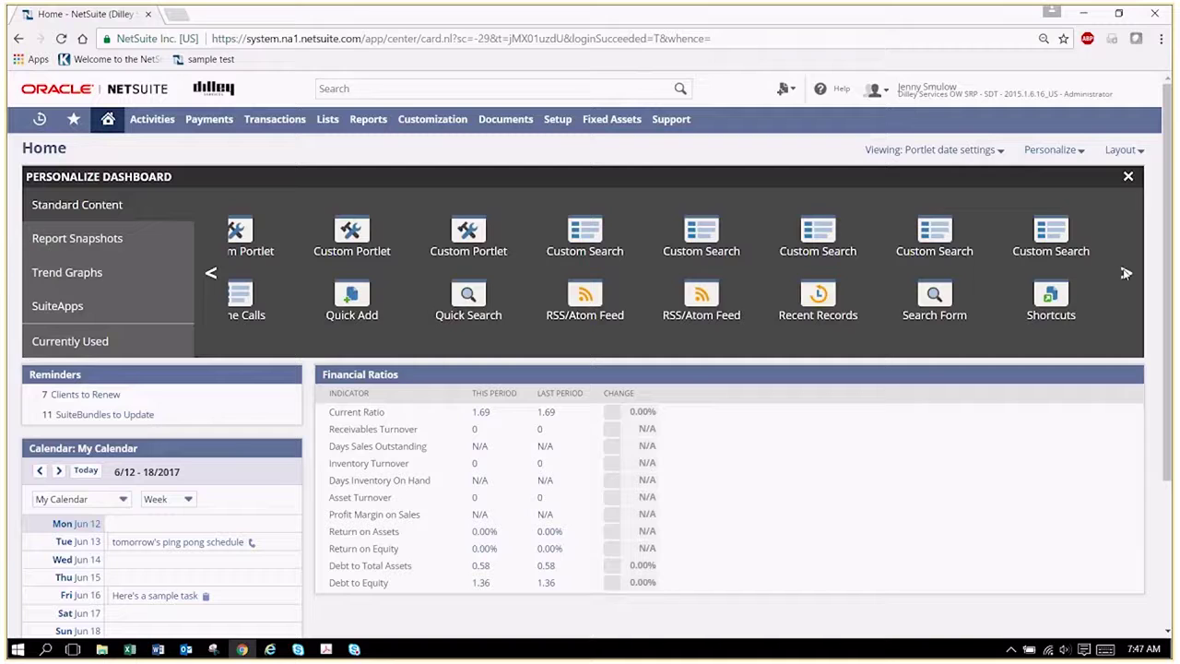
pyautogui.click(1036, 304)
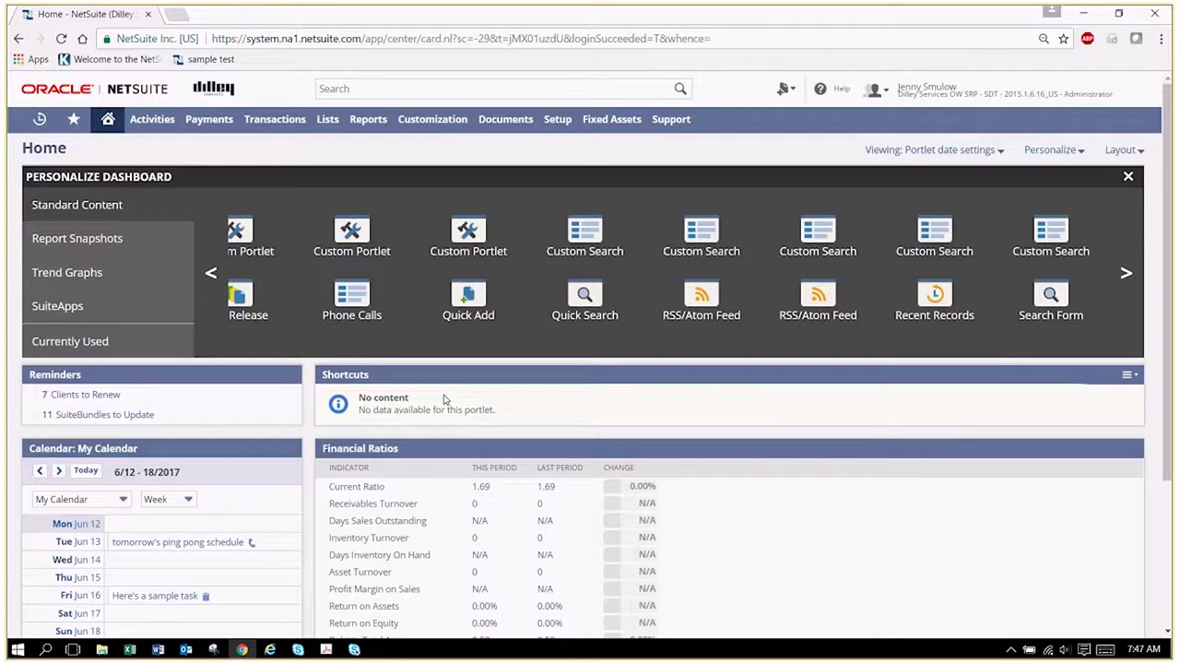
pyautogui.click(175, 14)
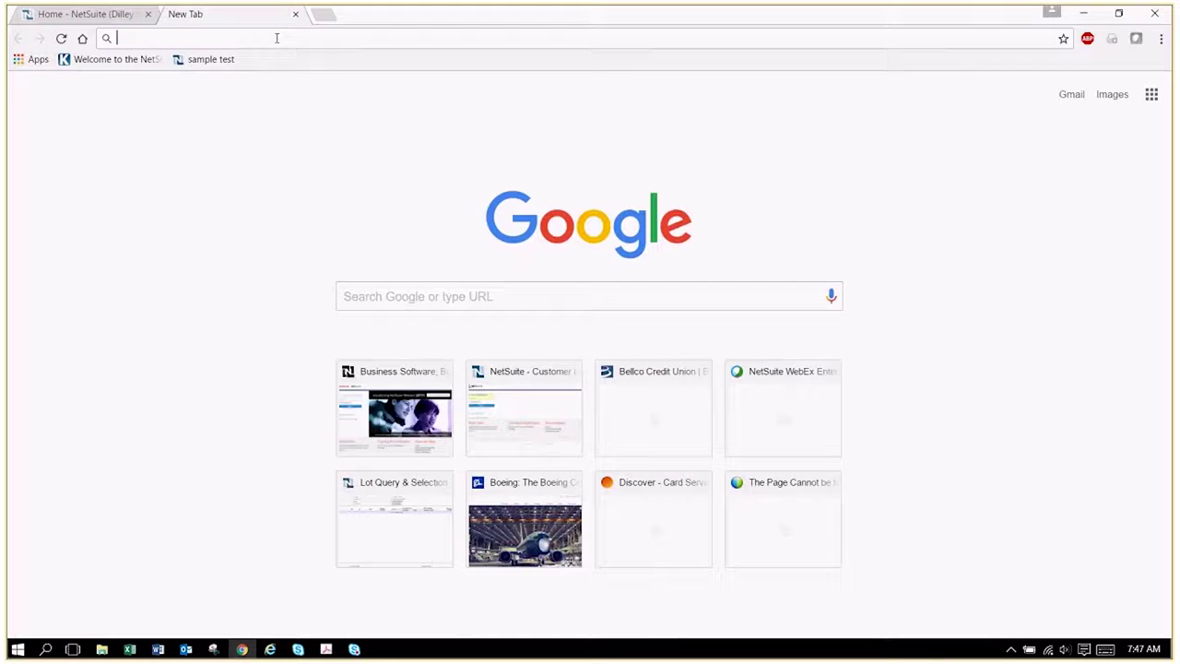
pyautogui.write('bo')
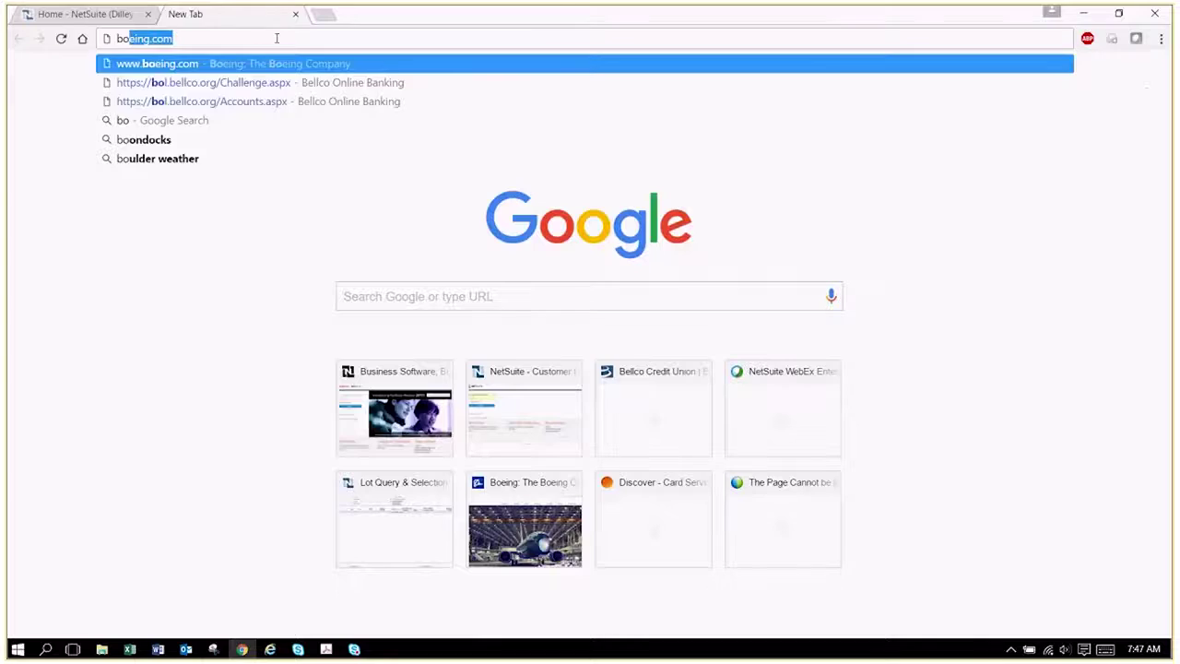
pyautogui.press('Return')
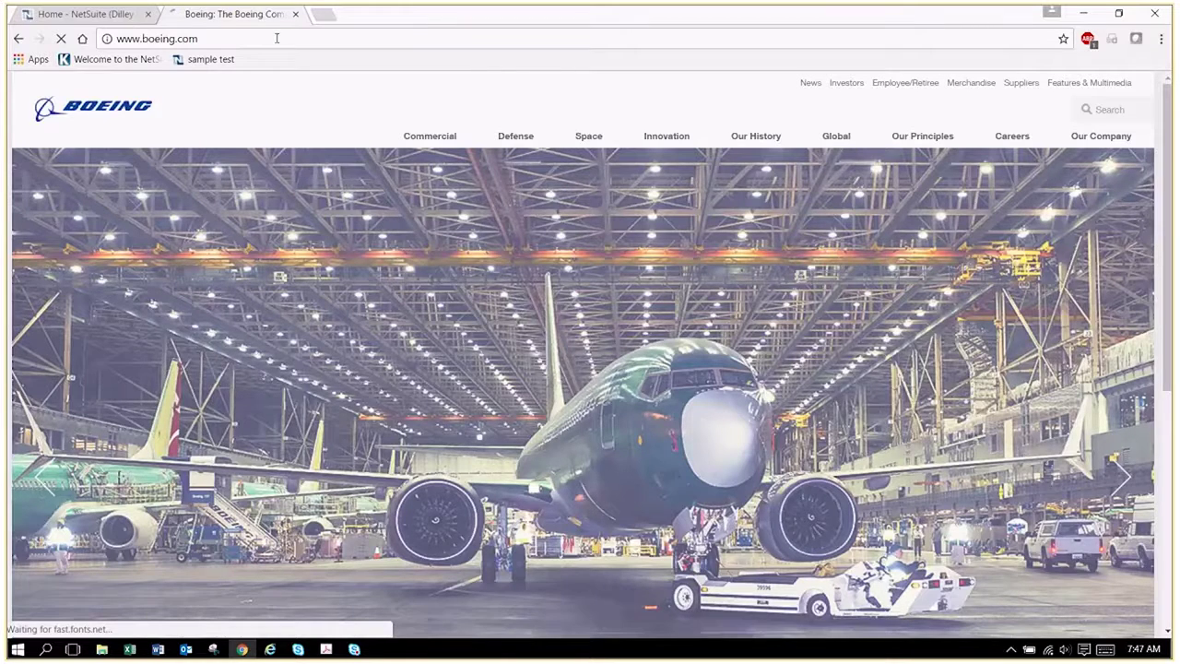
pyautogui.click(230, 38)
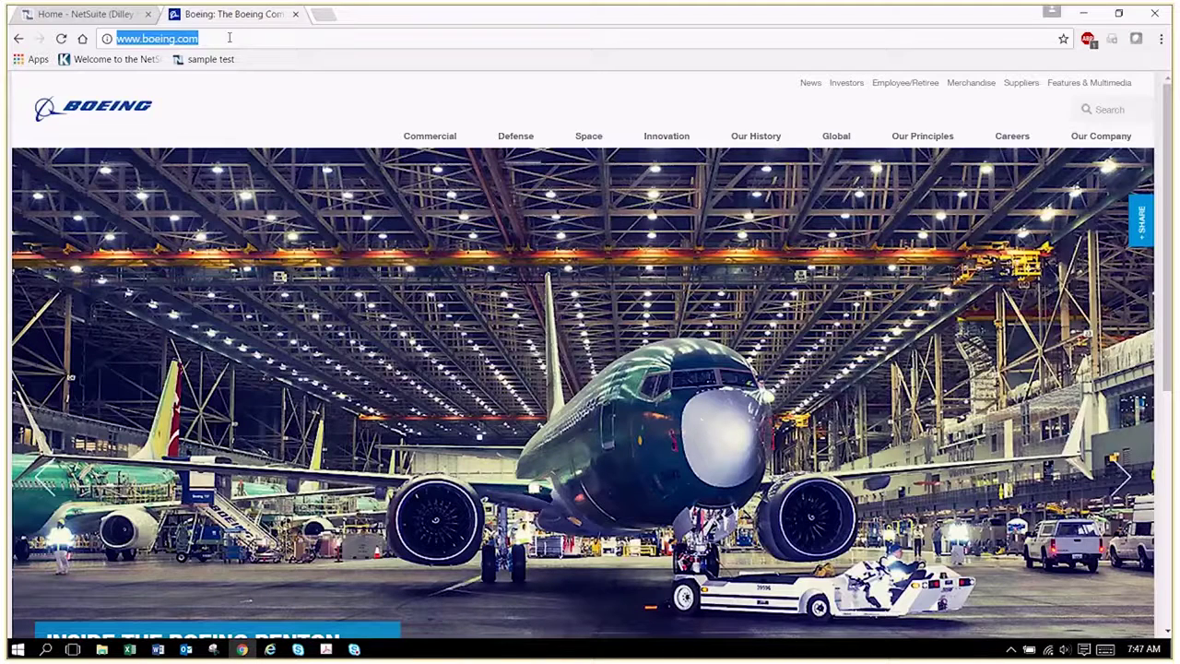
pyautogui.rightClick(174, 39)
pyautogui.click(213, 92)
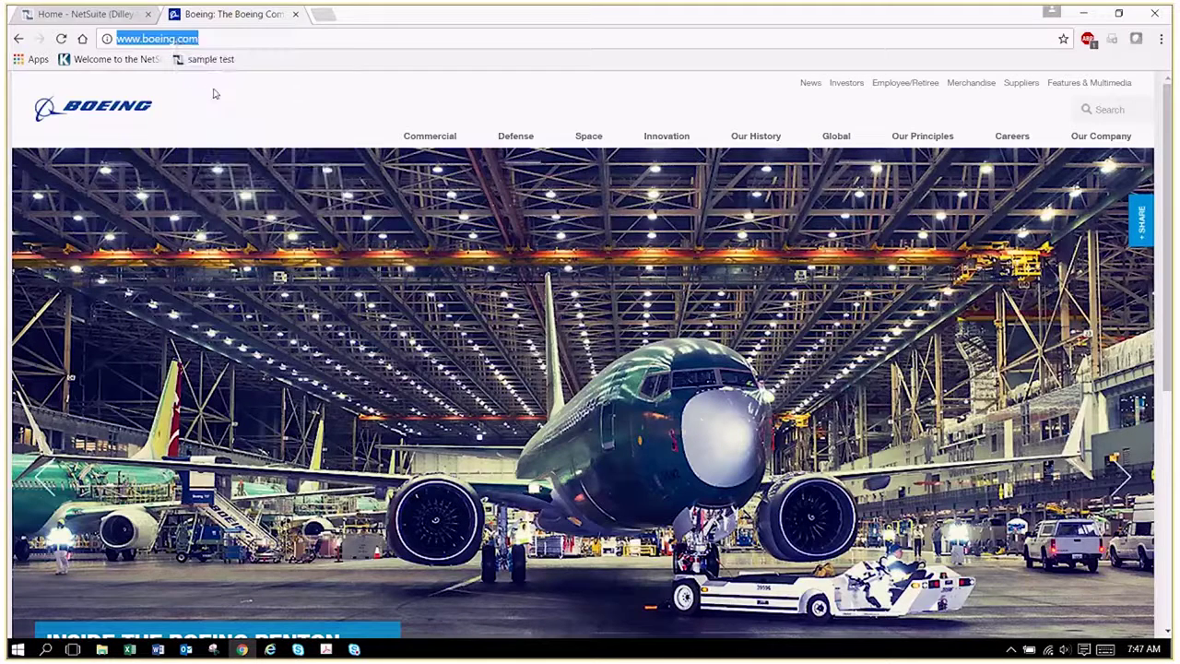
# Back on the NetSuite dashboard, add a shortcut named "the new plane" with the copied Boeing address as its URL, and save
pyautogui.click(80, 15)
pyautogui.click(1099, 414)
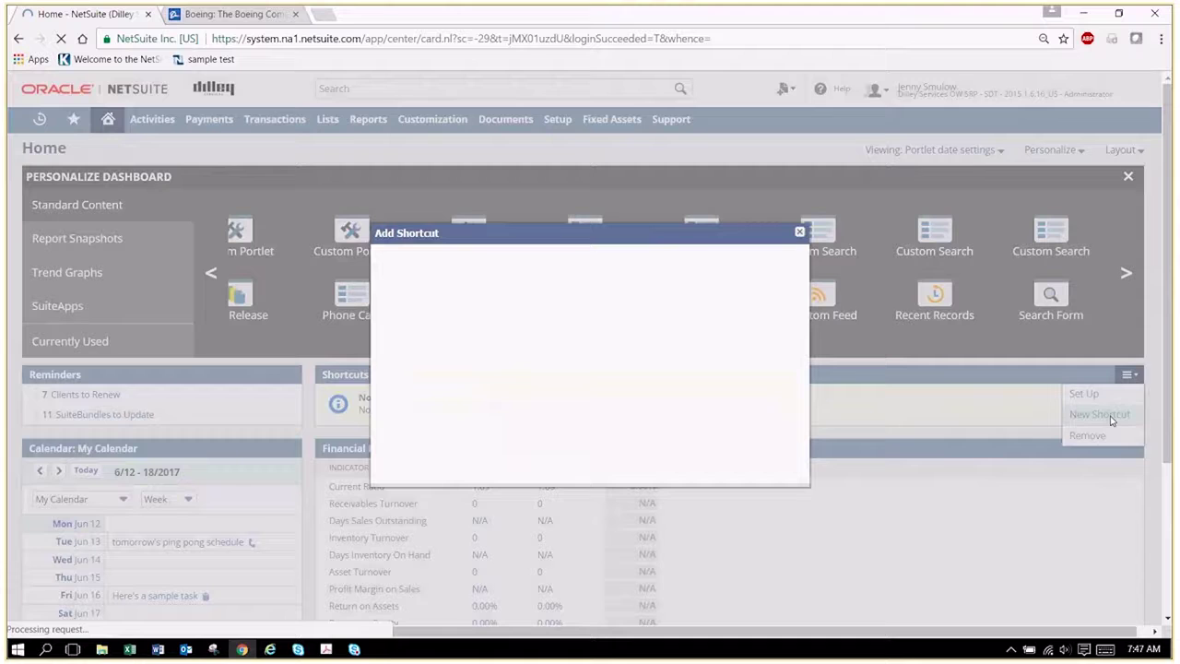
pyautogui.click(439, 315)
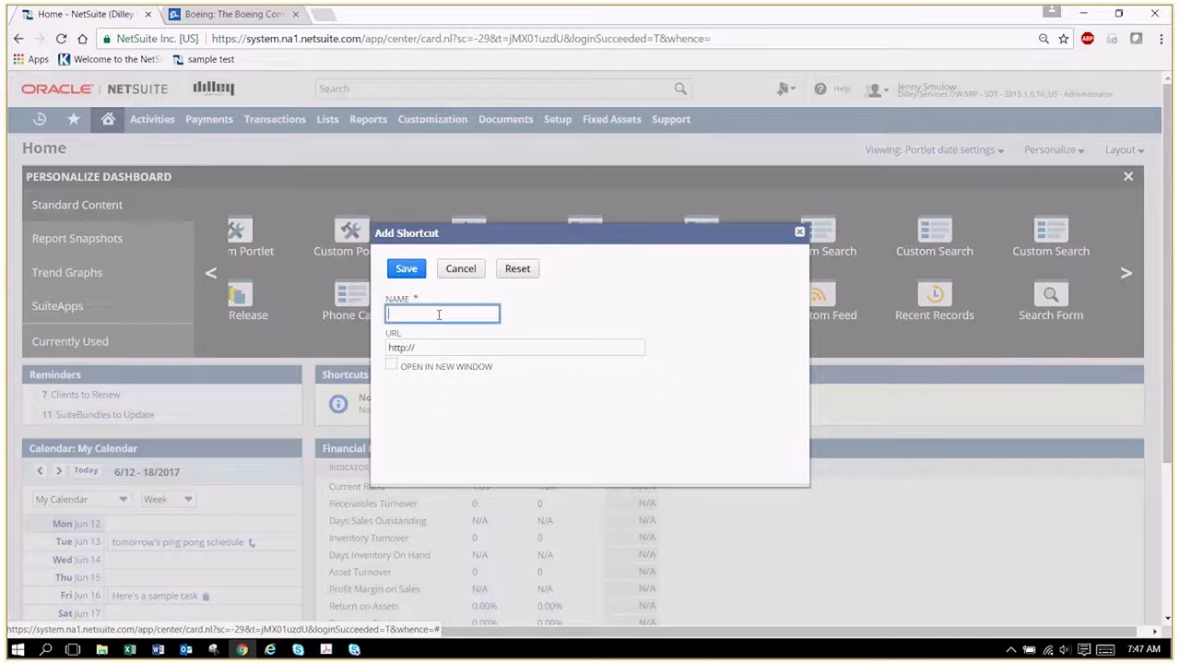
pyautogui.write('the')
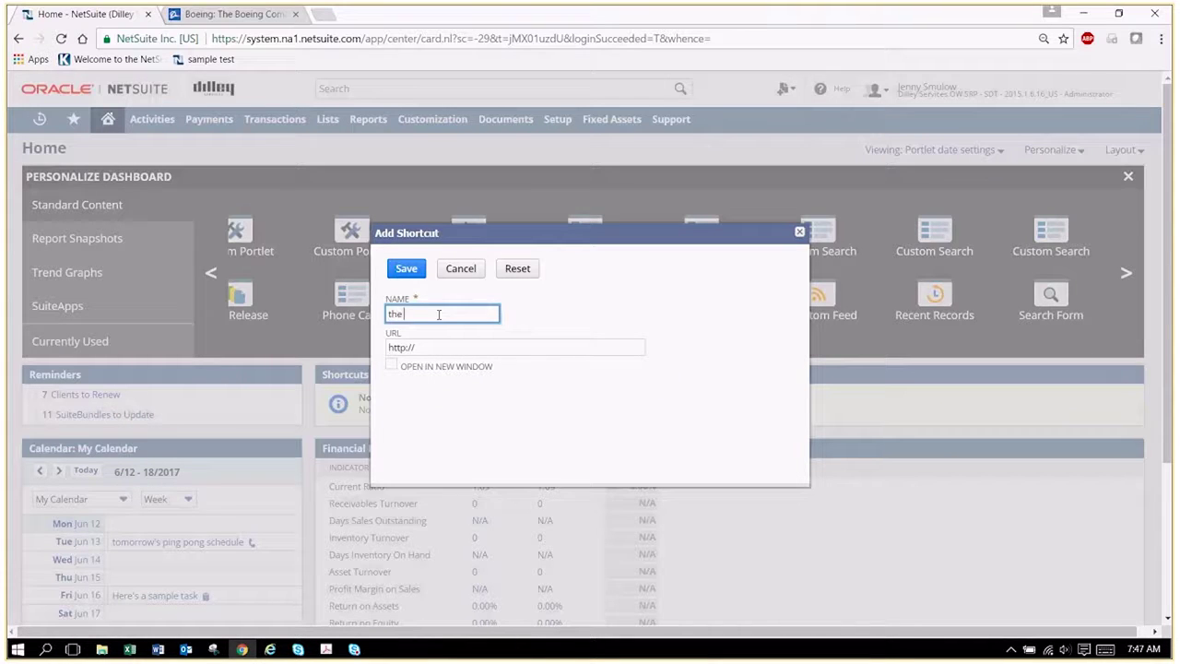
pyautogui.write(' new plane')
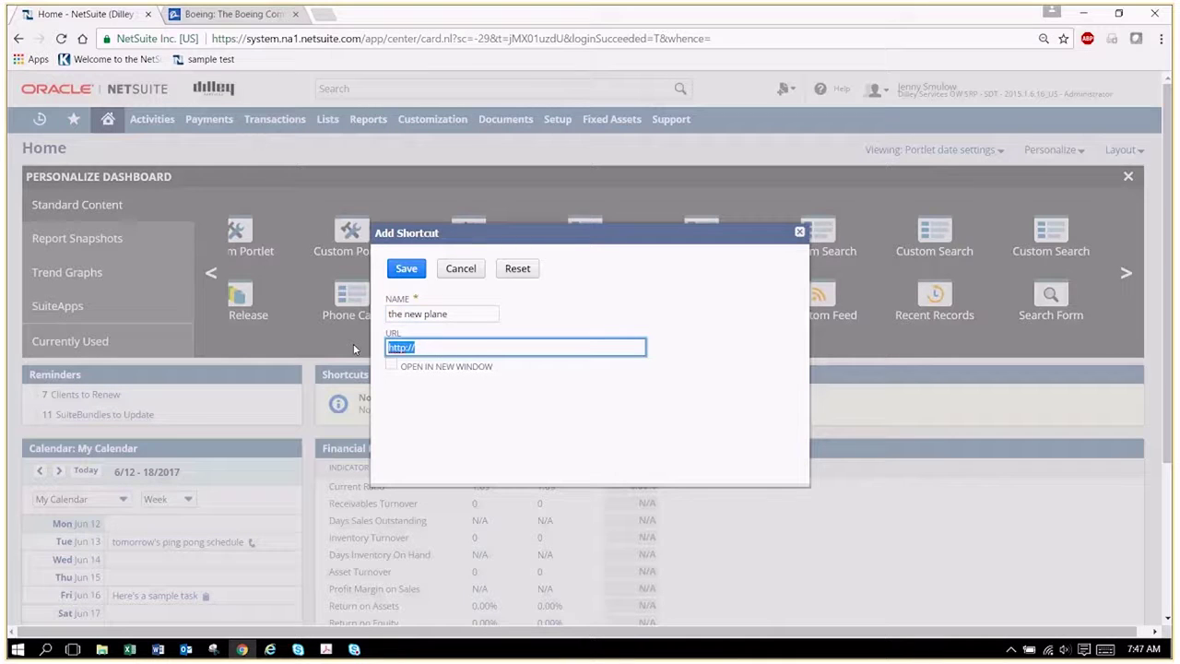
pyautogui.hotkey('ctrl', 'v')
pyautogui.click(410, 269)
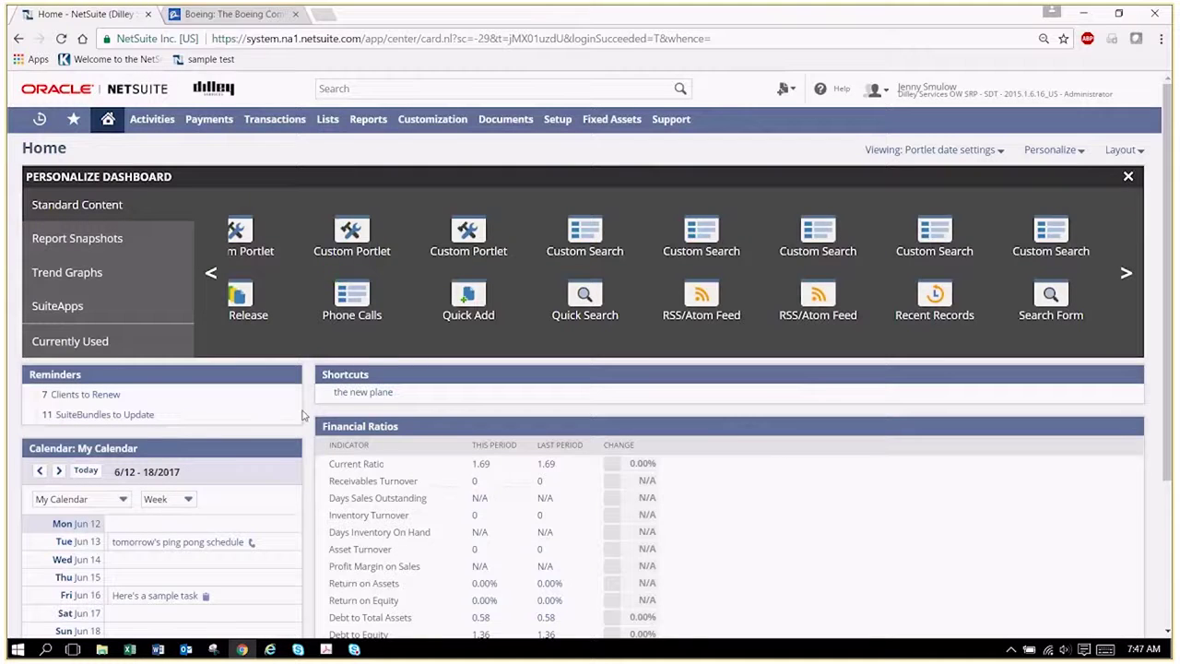
# Test the "the new plane" shortcut by opening it in a new browser tab, and close that tab
pyautogui.rightClick(378, 399)
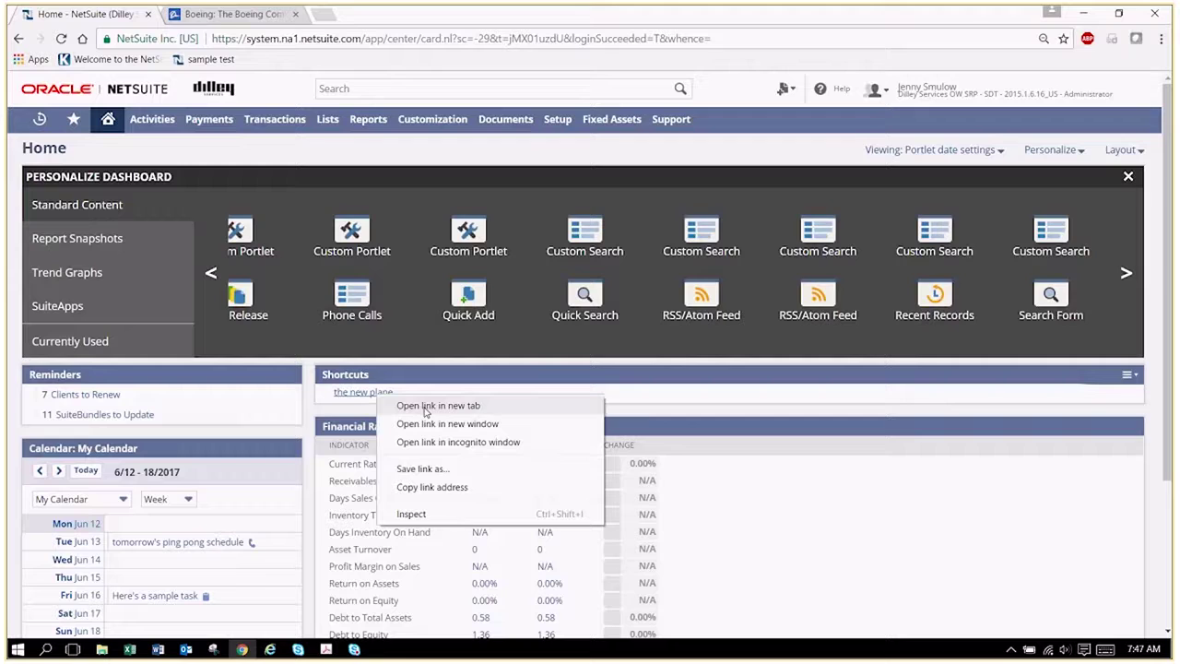
pyautogui.click(426, 407)
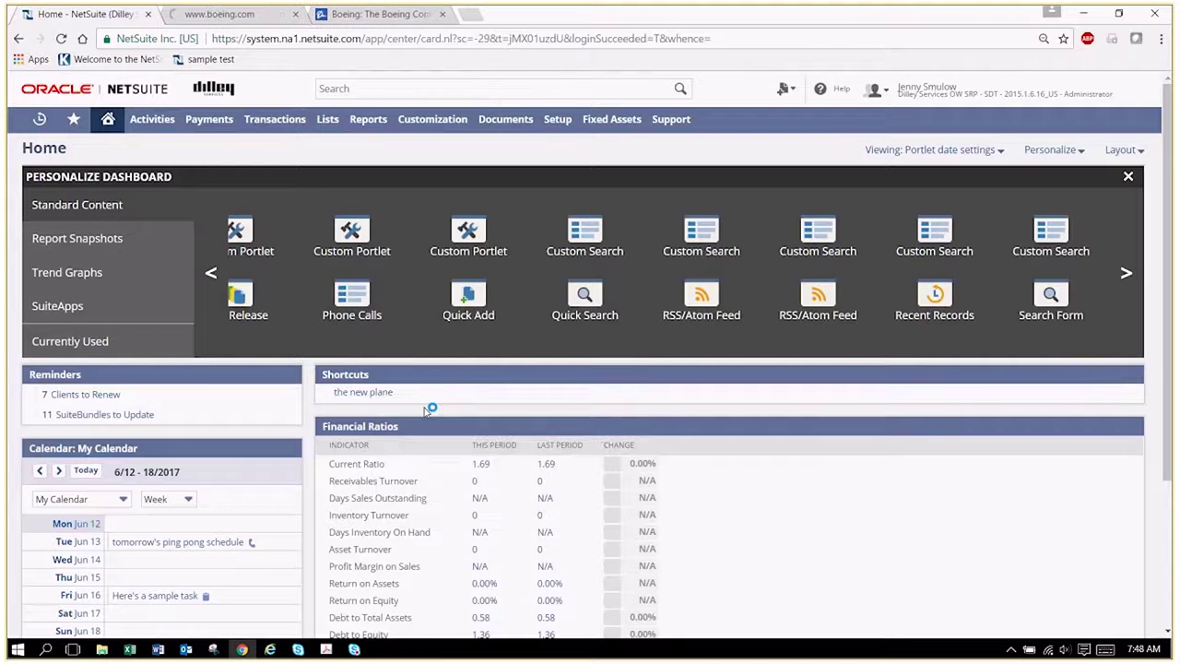
pyautogui.click(296, 15)
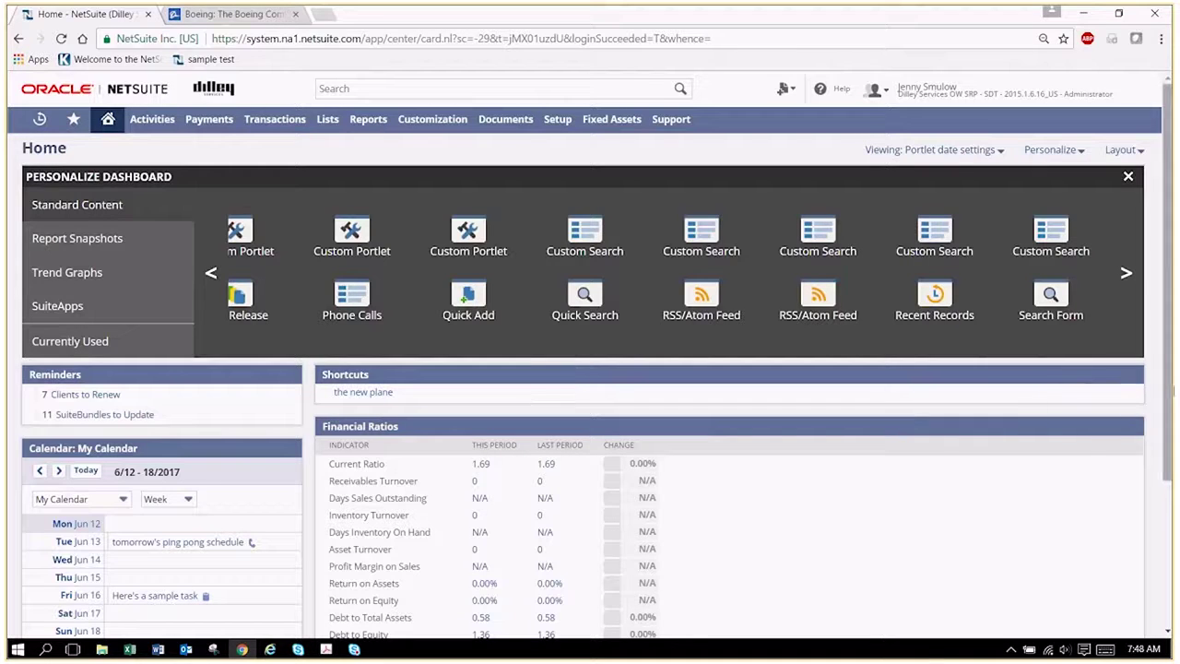
# Set up the Shortcuts portlet so "the new plane" opens in a new window, and save
pyautogui.click(1125, 374)
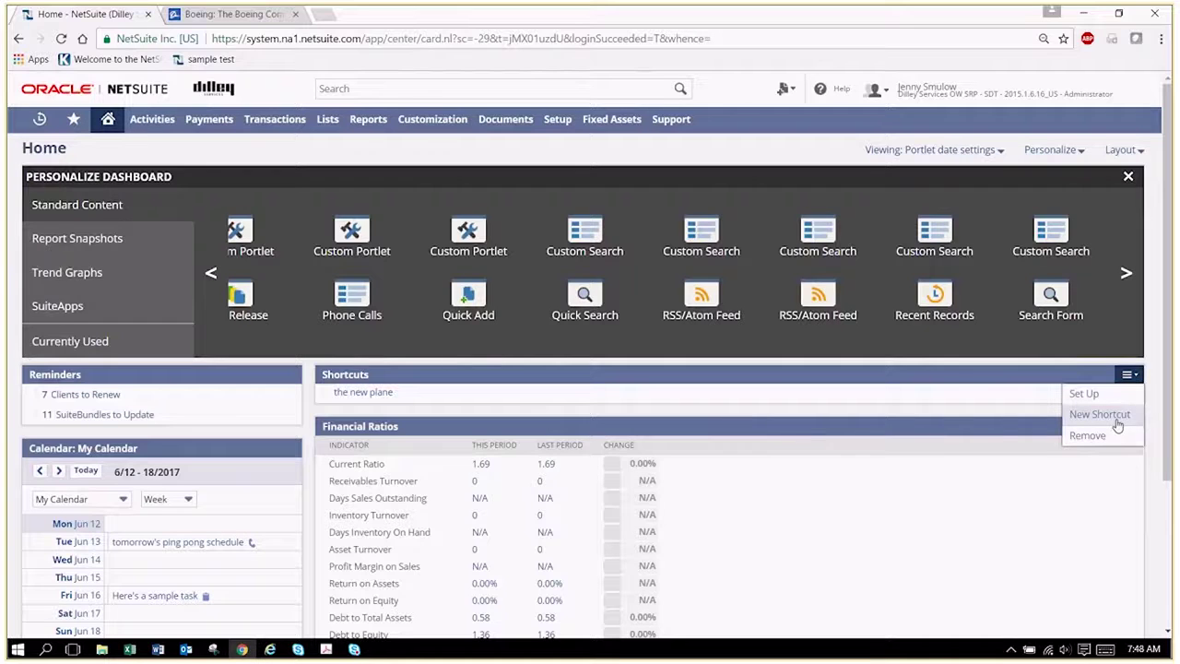
pyautogui.click(1087, 393)
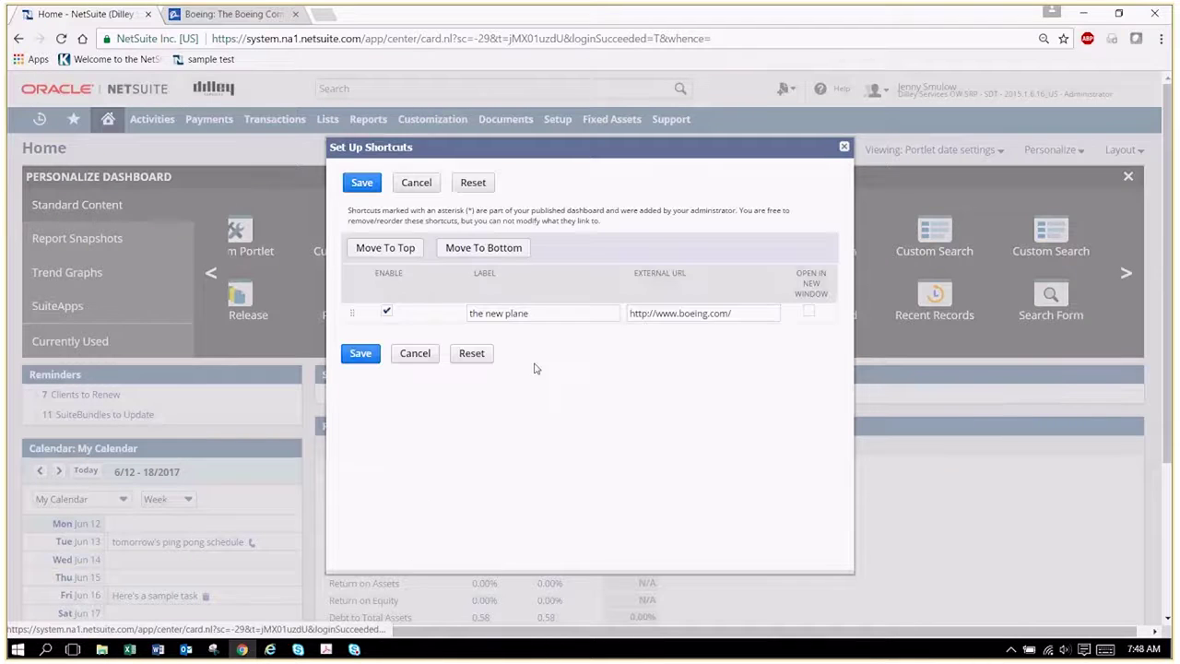
pyautogui.click(808, 314)
pyautogui.click(360, 354)
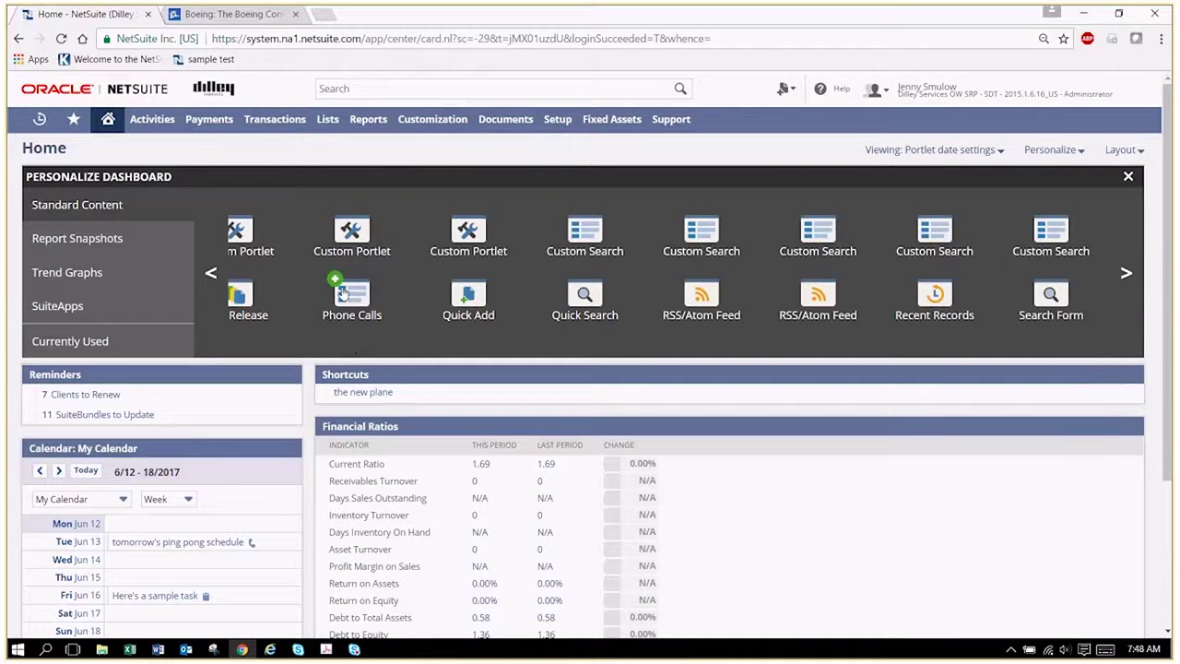
# Browse back through the standard content for another portlet to add
pyautogui.moveTo(319, 207); pyautogui.dragTo(320, 214)
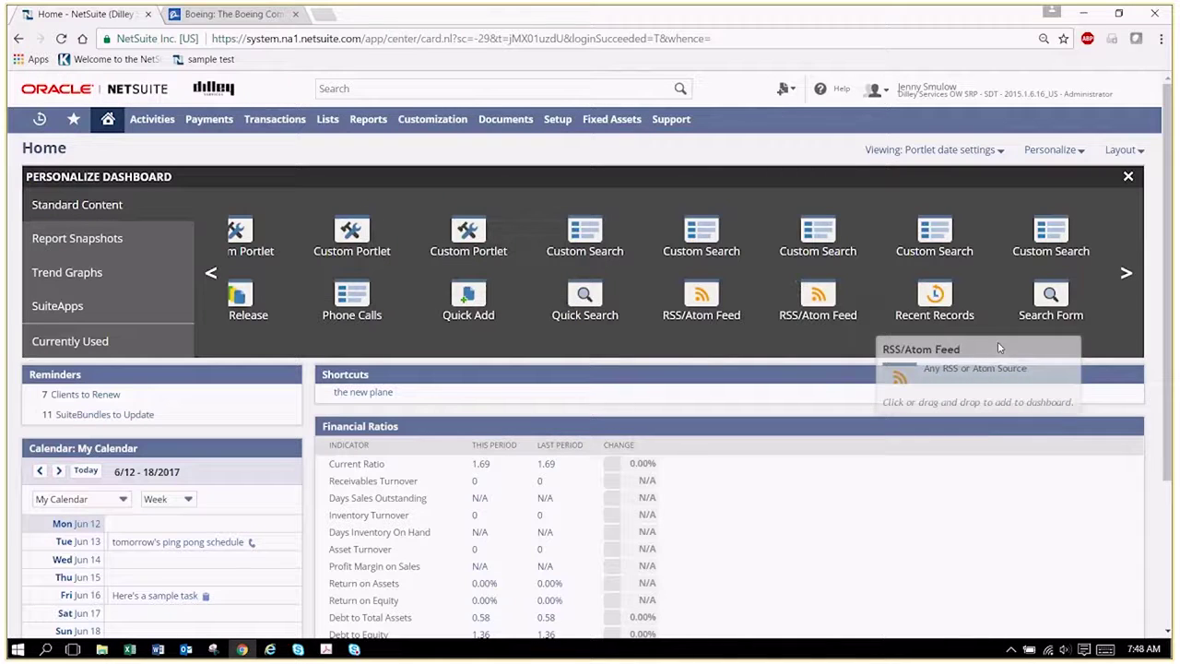
pyautogui.click(211, 274)
pyautogui.click(211, 274)
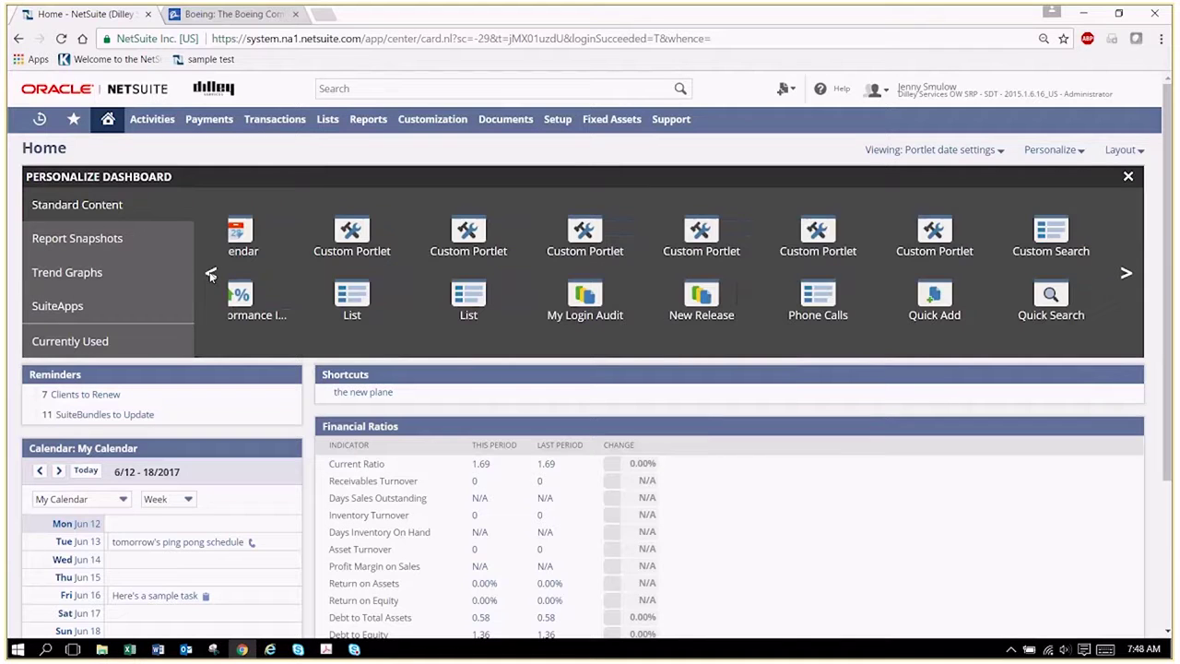
pyautogui.click(211, 274)
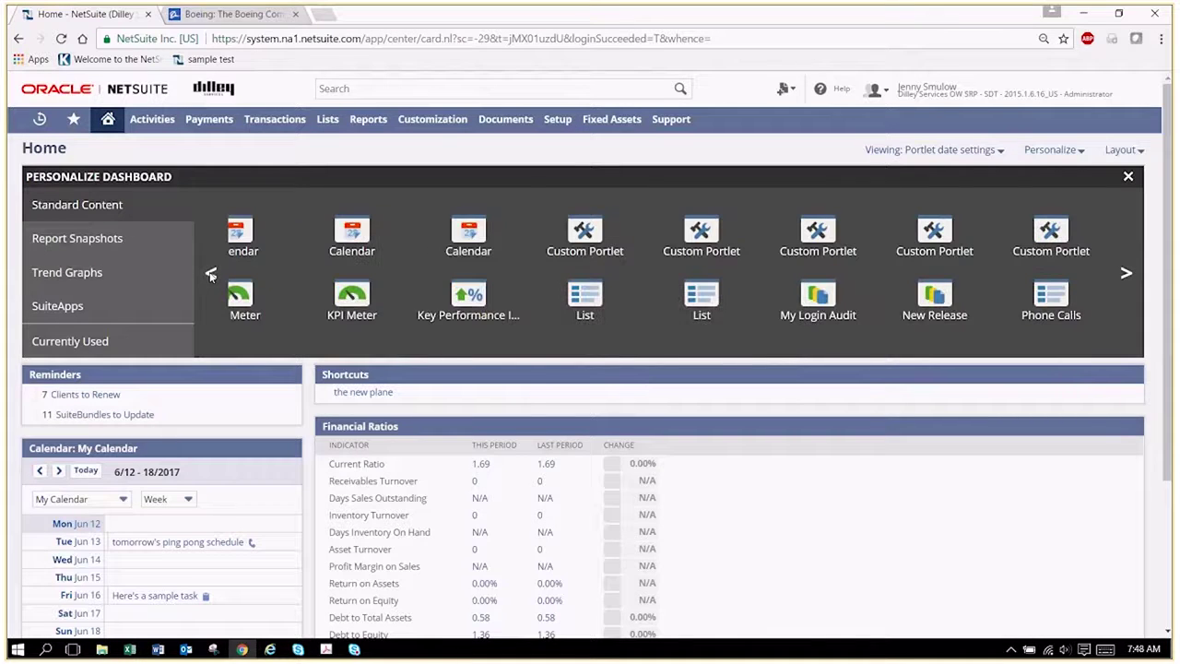